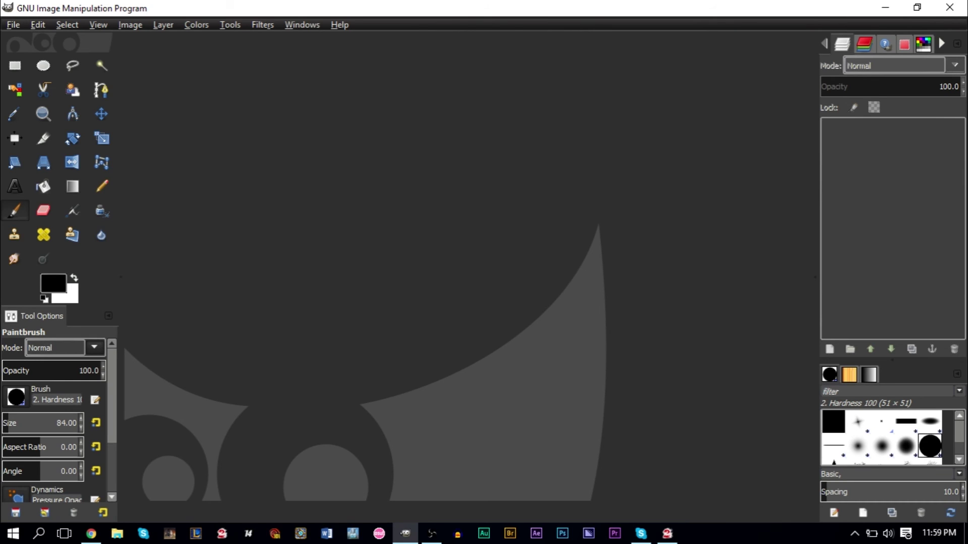
# Create a new 1280×720 image
pyautogui.click(13, 26)
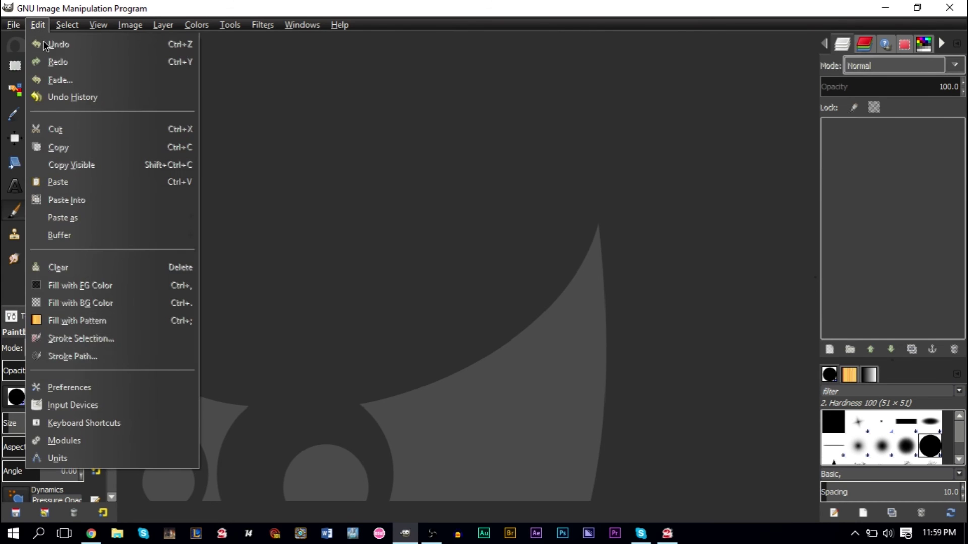
pyautogui.click(14, 47)
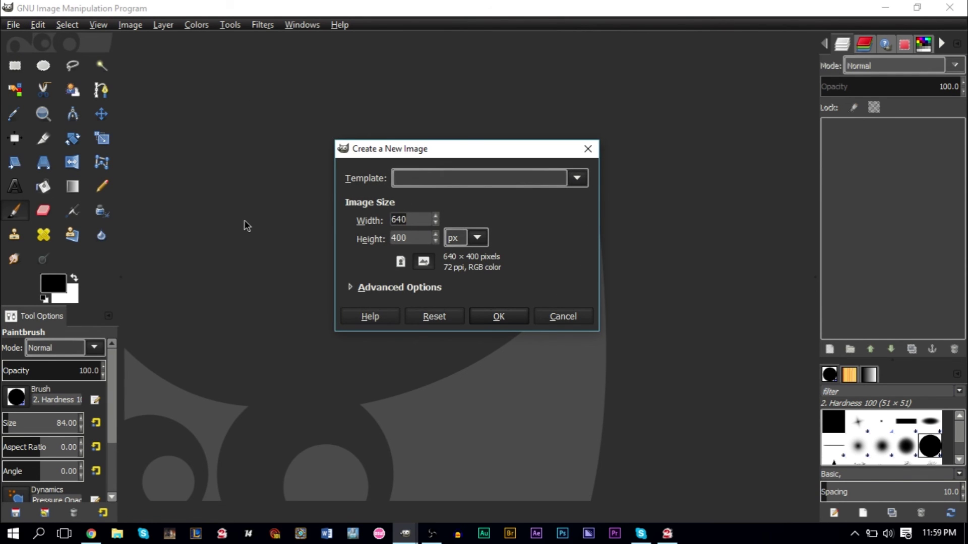
pyautogui.write('1280')
pyautogui.press('Tab')
pyautogui.write('72')
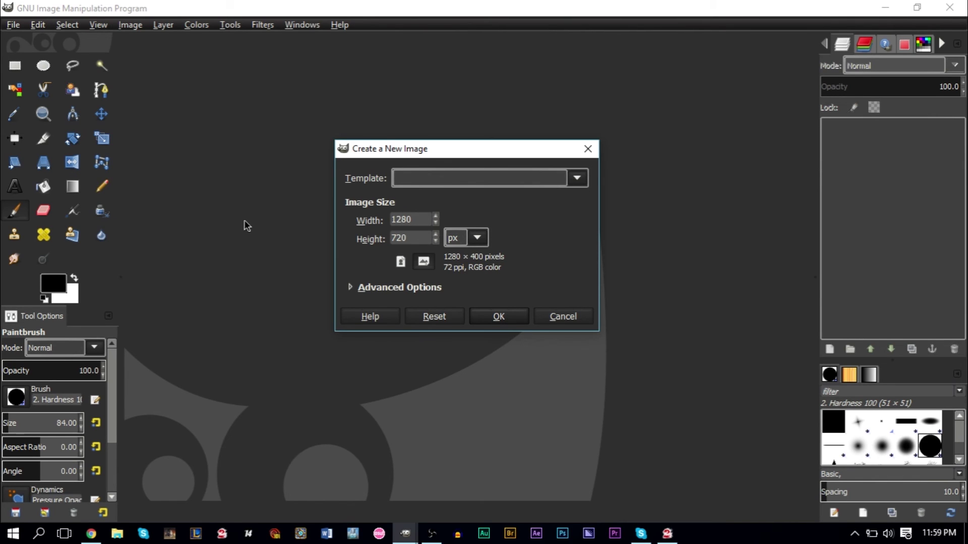
pyautogui.press('Return')
# Fill the whole canvas with solid black using Bucket Fill
pyautogui.click(20, 194)
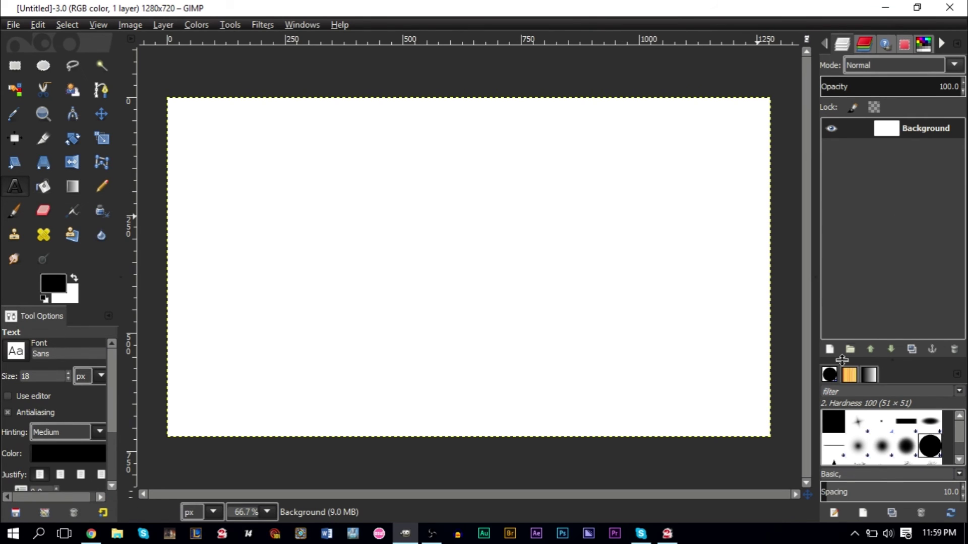
pyautogui.click(50, 191)
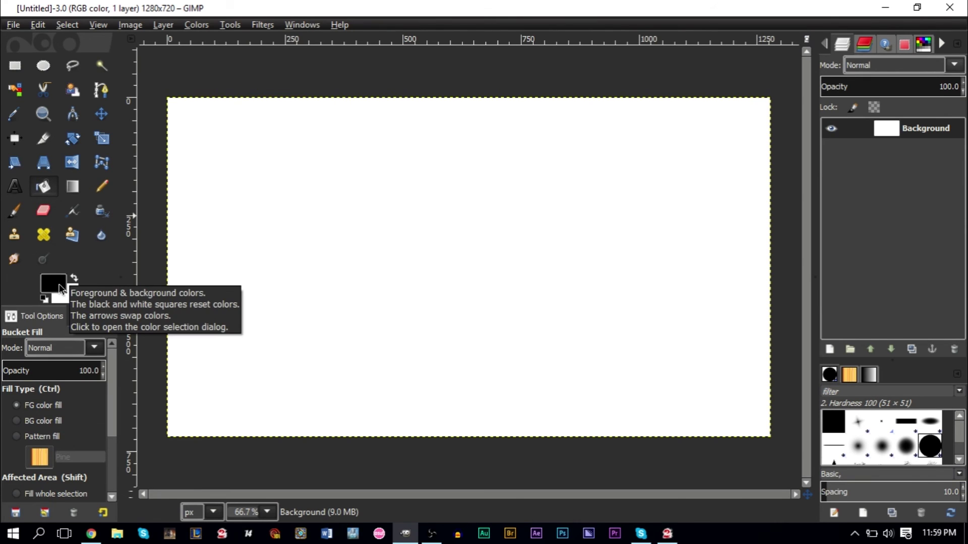
pyautogui.click(394, 280)
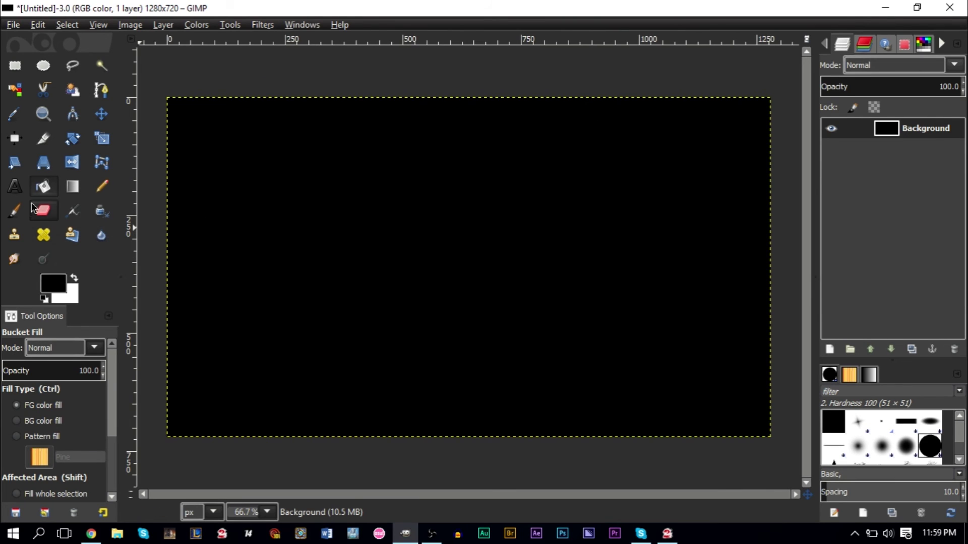
pyautogui.click(16, 190)
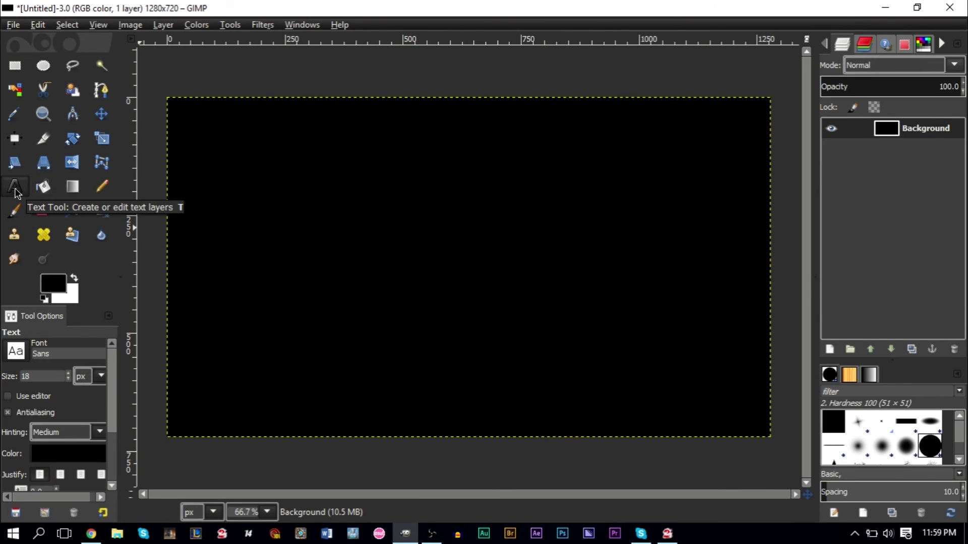
# Set the text colour to white and type 'YouTube' on the canvas
pyautogui.click(77, 457)
pyautogui.click(290, 218)
pyautogui.click(318, 272)
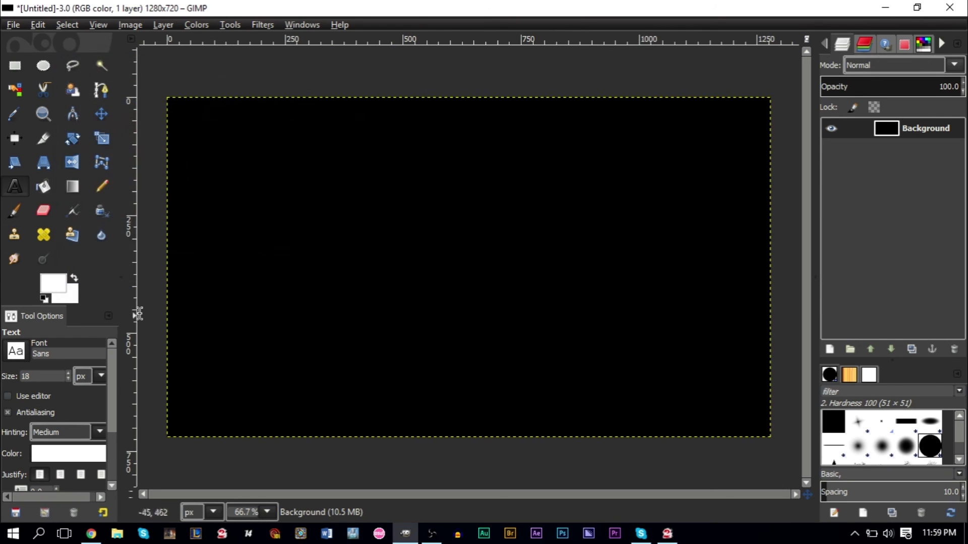
pyautogui.click(264, 250)
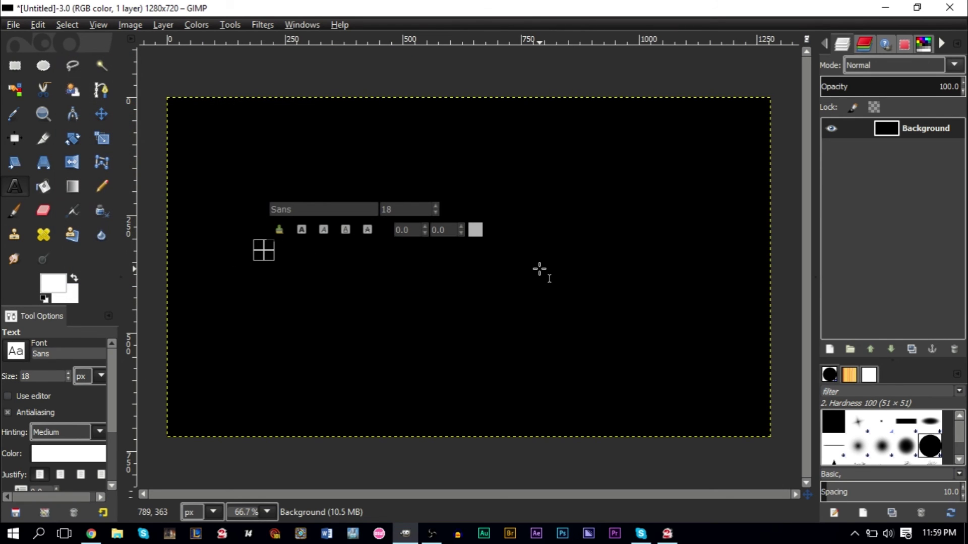
pyautogui.write('YouTube')
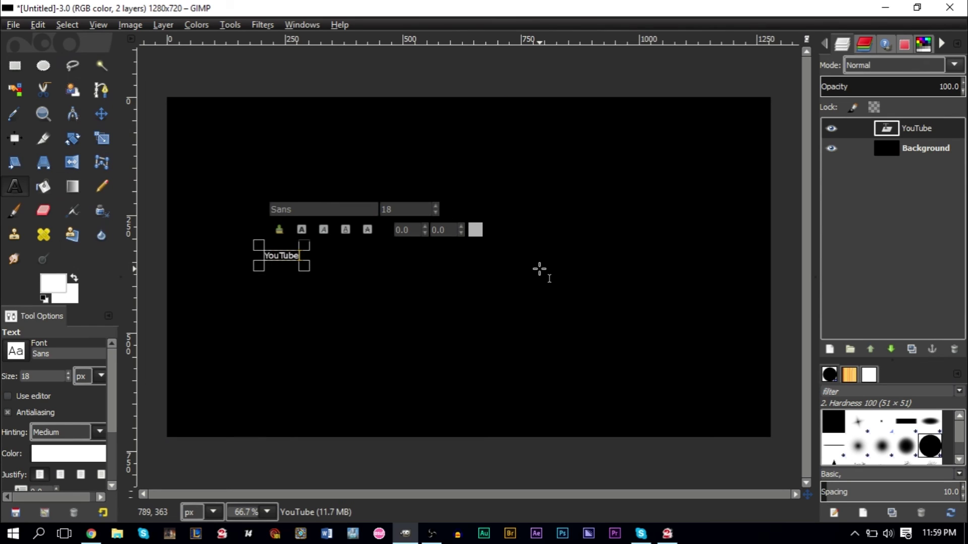
# Set the YouTube text size to 150
pyautogui.hotkey('ctrl', 'a')
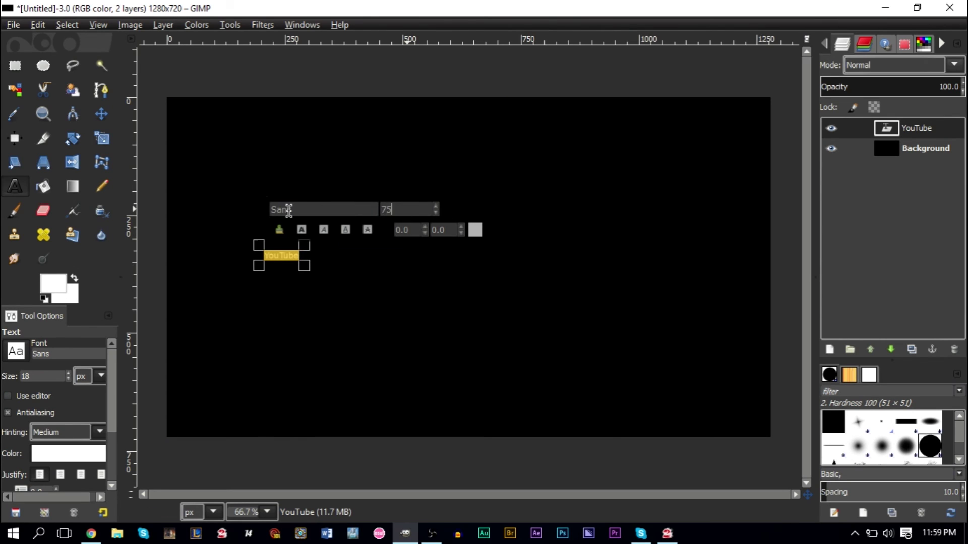
pyautogui.write('75')
pyautogui.press('Return')
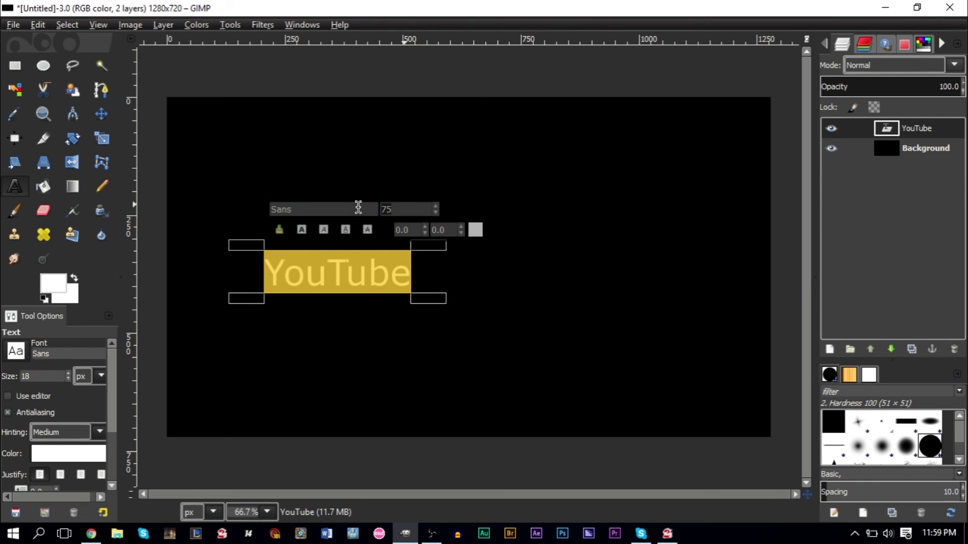
pyautogui.write('0')
pyautogui.press('Return')
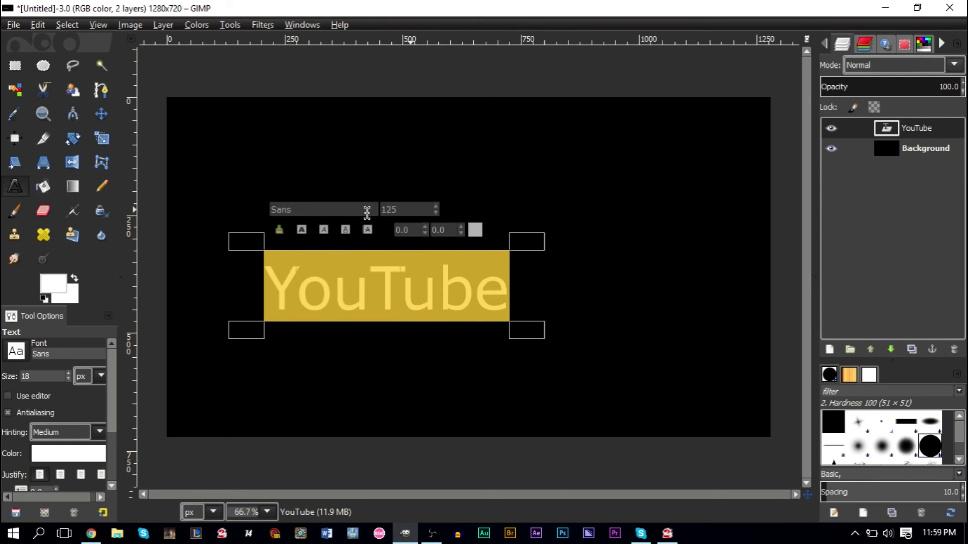
pyautogui.press('BackSpace')
pyautogui.press('BackSpace')
pyautogui.write('50')
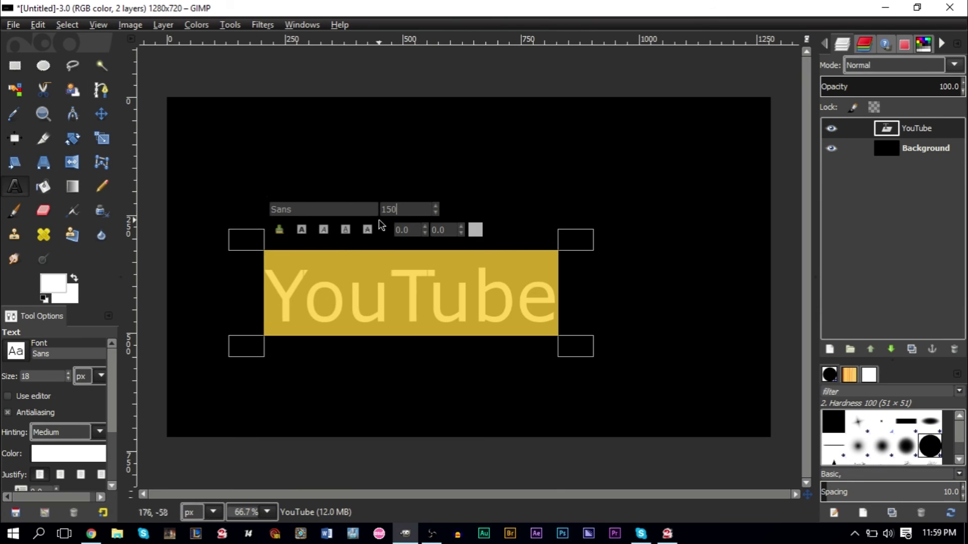
pyautogui.click(398, 304)
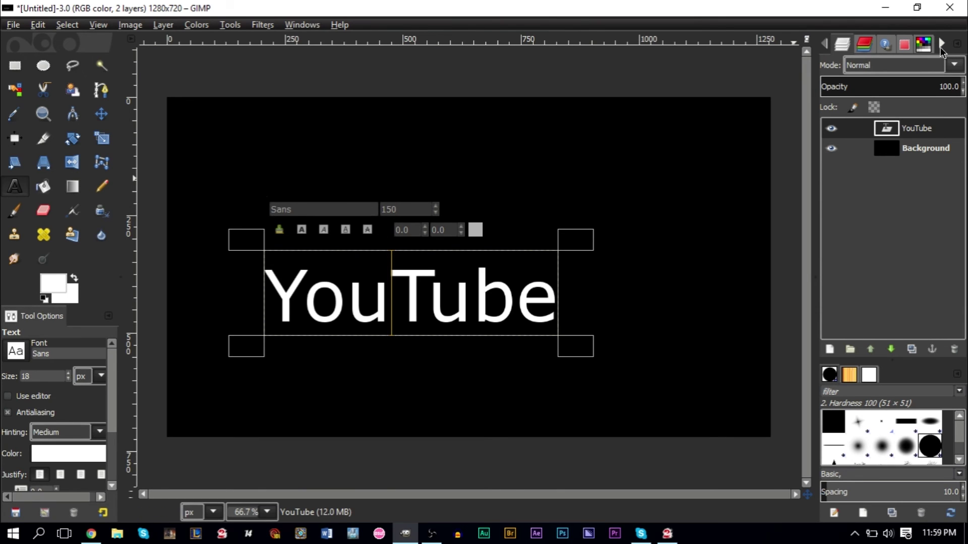
pyautogui.click(941, 45)
# Set the text font to Sans Bold Italic from the fonts list
pyautogui.click(941, 45)
pyautogui.click(941, 44)
pyautogui.click(941, 44)
pyautogui.click(941, 44)
pyautogui.click(941, 45)
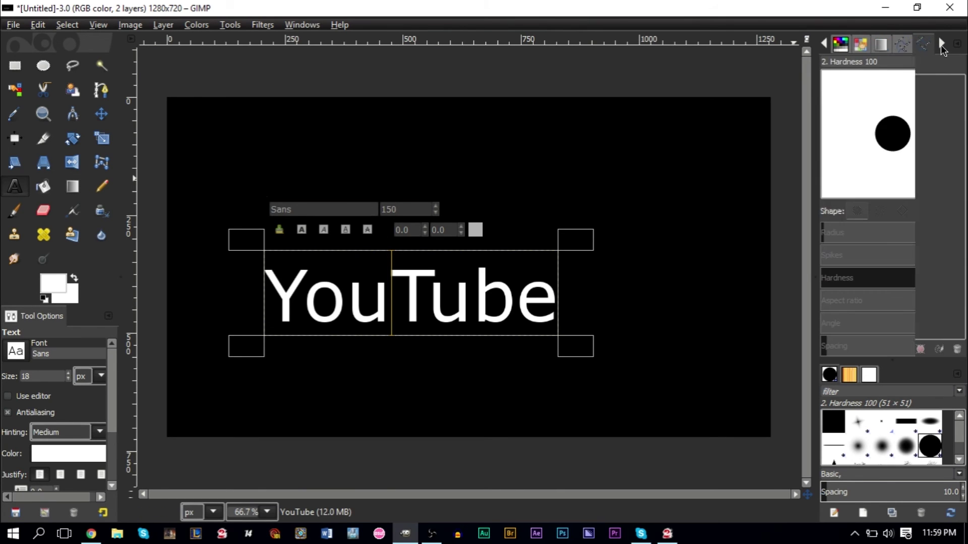
pyautogui.click(941, 44)
pyautogui.click(941, 44)
pyautogui.click(941, 44)
pyautogui.click(910, 117)
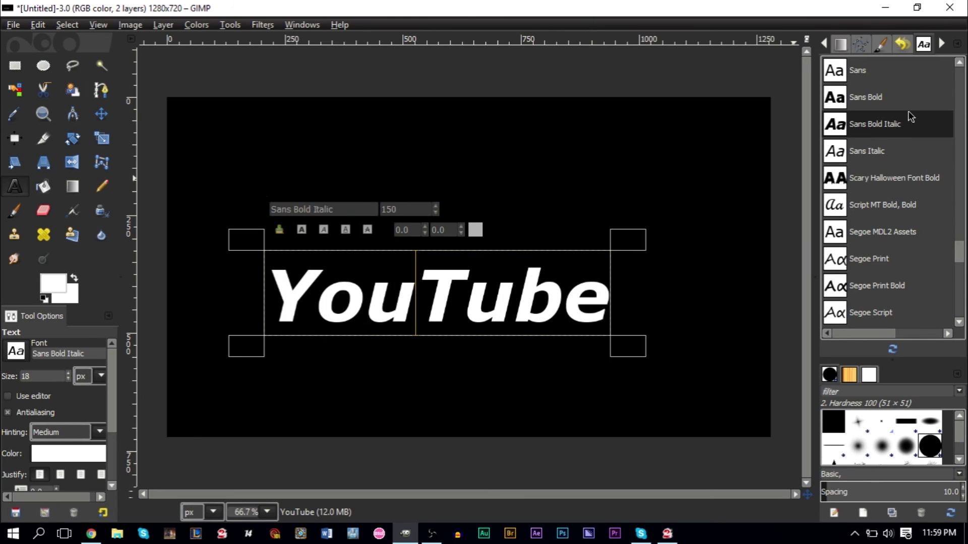
# Browse fonts with the arrow keys, settling on Nirmala UI Bold
pyautogui.press('Up')
pyautogui.press('Up')
pyautogui.press('Up')
pyautogui.press('Up')
pyautogui.press('Up')
pyautogui.press('Up')
pyautogui.press('Up')
pyautogui.press('Up')
pyautogui.press('Up')
pyautogui.press('Up')
pyautogui.press('Up')
pyautogui.press('Up')
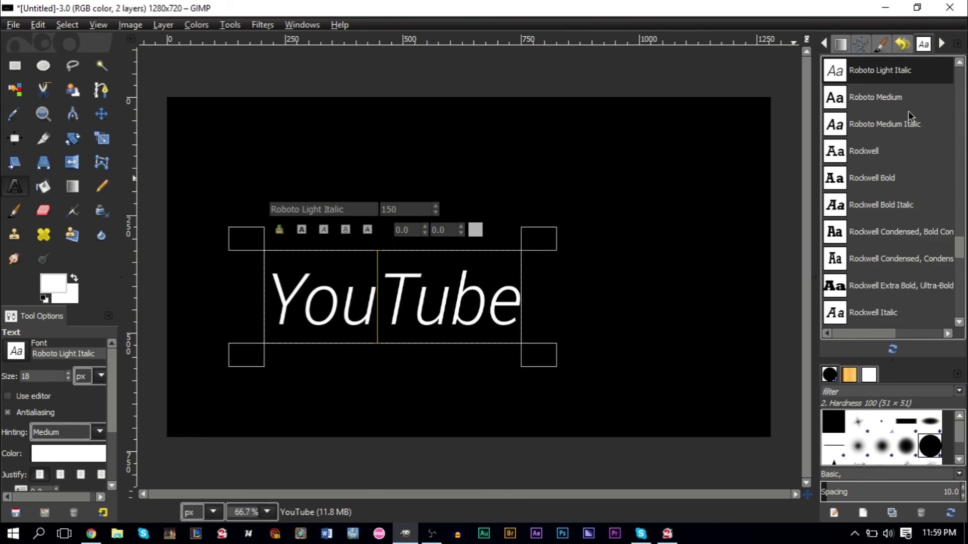
pyautogui.press('Up')
pyautogui.press('Up')
pyautogui.press('Up')
pyautogui.press('Up')
pyautogui.press('Up')
pyautogui.press('Up')
pyautogui.press('Up')
pyautogui.press('Up')
pyautogui.press('Up')
pyautogui.press('Up')
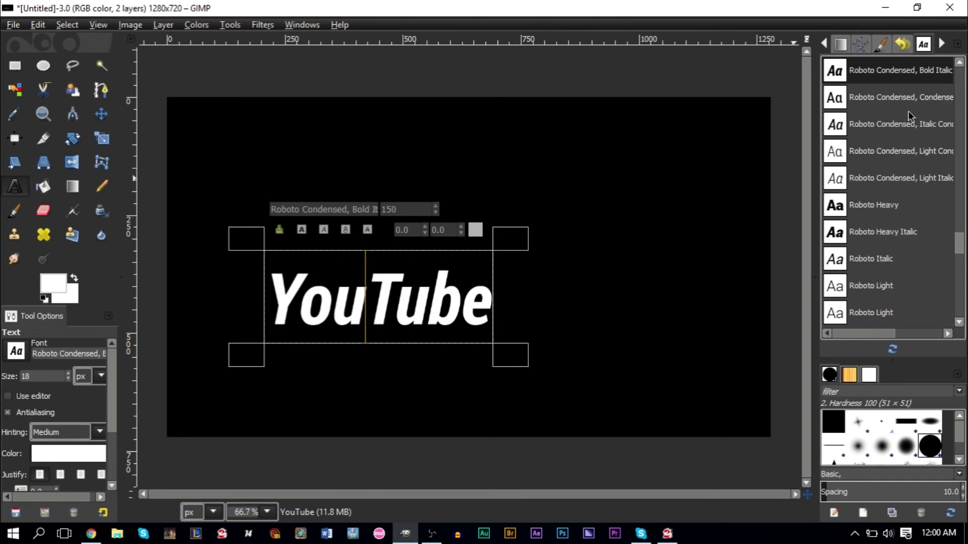
pyautogui.press('Up')
pyautogui.press('Up')
pyautogui.press('Up')
pyautogui.press('Up')
pyautogui.press('Up')
pyautogui.press('Up')
pyautogui.press('Up')
pyautogui.press('Up')
pyautogui.press('Up')
pyautogui.press('Up')
pyautogui.press('Up')
pyautogui.press('Up')
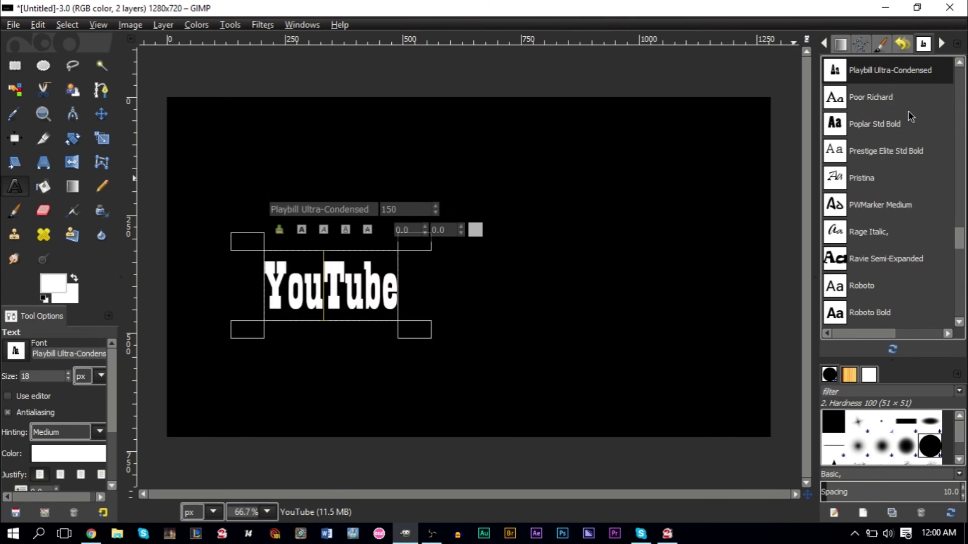
pyautogui.press('Up')
pyautogui.press('Down')
pyautogui.press('Down')
pyautogui.press('Down')
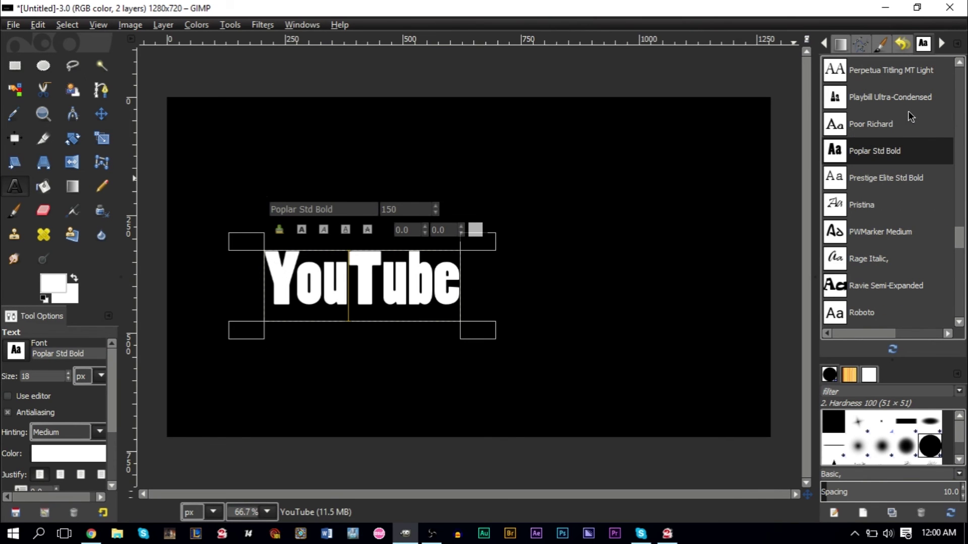
pyautogui.press('Up')
pyautogui.press('Up')
pyautogui.press('Up')
pyautogui.press('Up')
pyautogui.press('Up')
pyautogui.press('Down')
pyautogui.press('Down')
pyautogui.press('Down')
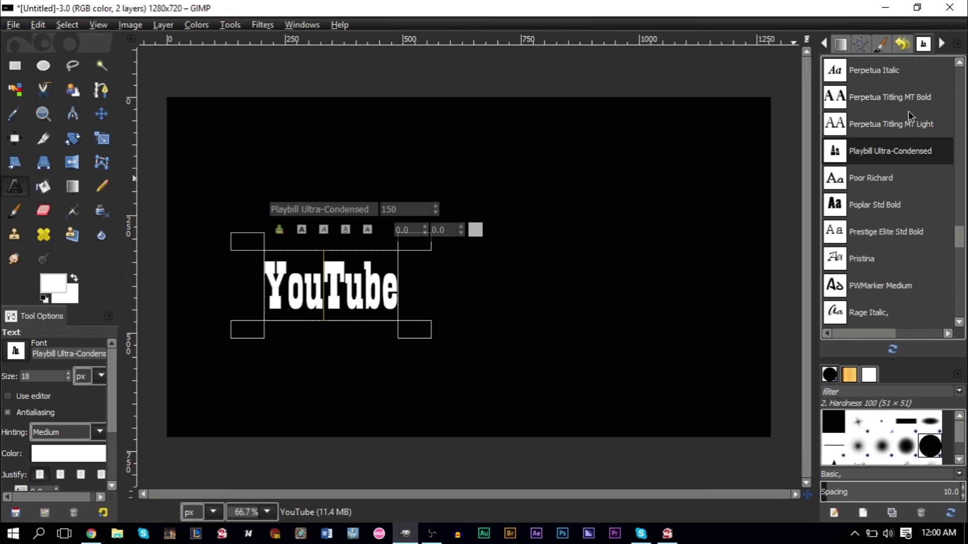
pyautogui.press('Up')
pyautogui.press('Up')
pyautogui.press('Up')
pyautogui.press('Up')
pyautogui.press('Up')
pyautogui.press('Up')
pyautogui.press('Up')
pyautogui.press('Up')
pyautogui.press('Up')
pyautogui.press('Up')
pyautogui.press('Up')
pyautogui.press('Up')
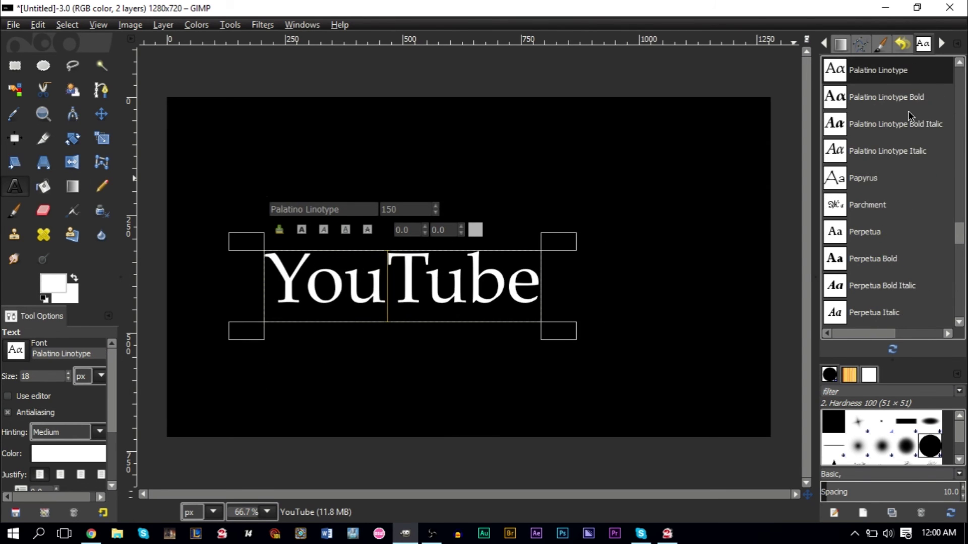
pyautogui.press('Up')
pyautogui.press('Up')
pyautogui.press('Up')
pyautogui.press('Up')
pyautogui.press('Up')
pyautogui.press('Up')
pyautogui.press('Up')
pyautogui.press('Up')
pyautogui.press('Up')
pyautogui.press('Up')
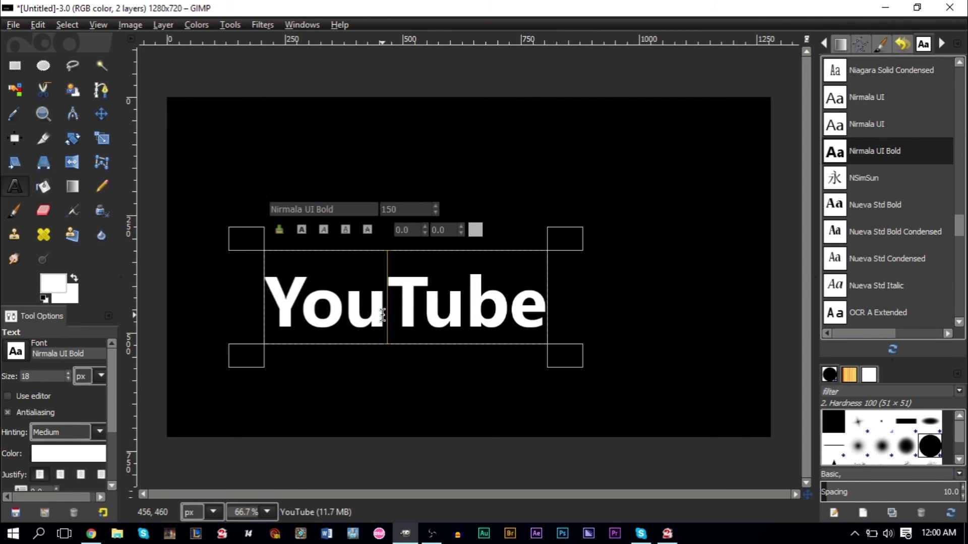
# Change the YouTube text size from 150 to 200
pyautogui.hotkey('ctrl', 'a')
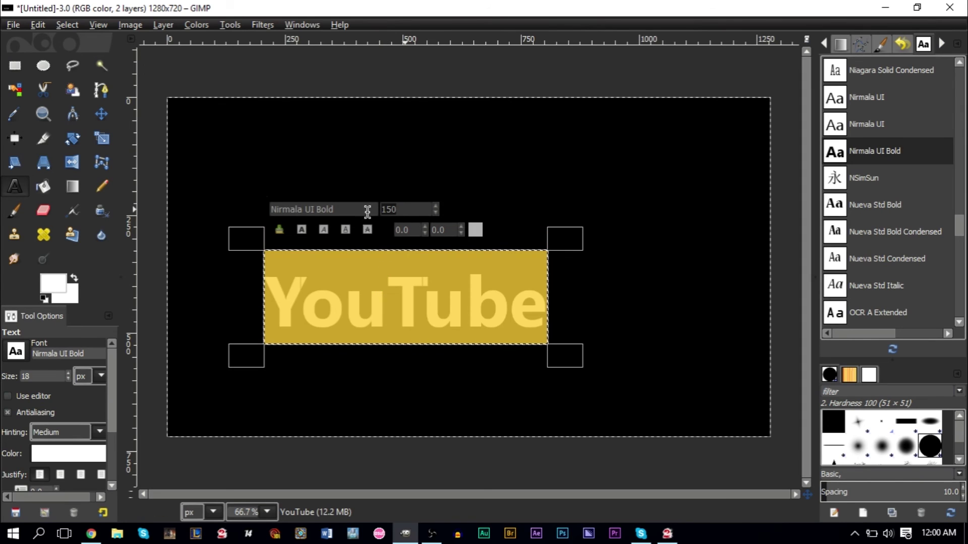
pyautogui.press('BackSpace')
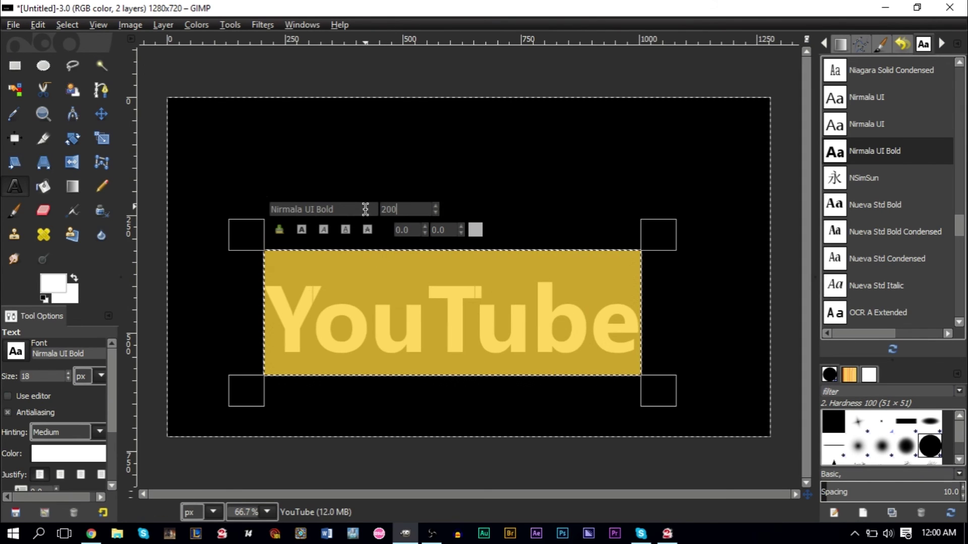
pyautogui.click(430, 292)
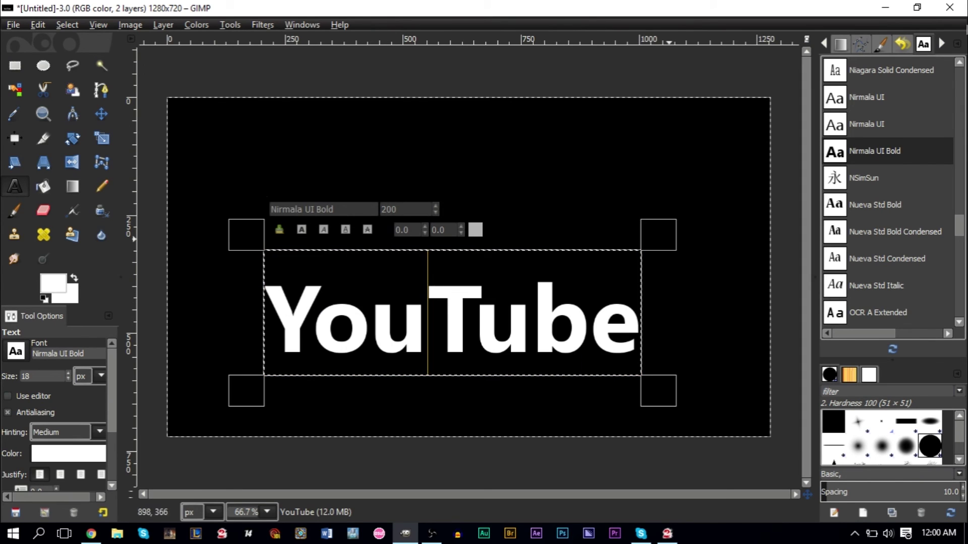
pyautogui.click(824, 43)
pyautogui.click(823, 42)
pyautogui.click(824, 42)
# Move the YouTube text and center it horizontally and vertically on the image
pyautogui.click(824, 42)
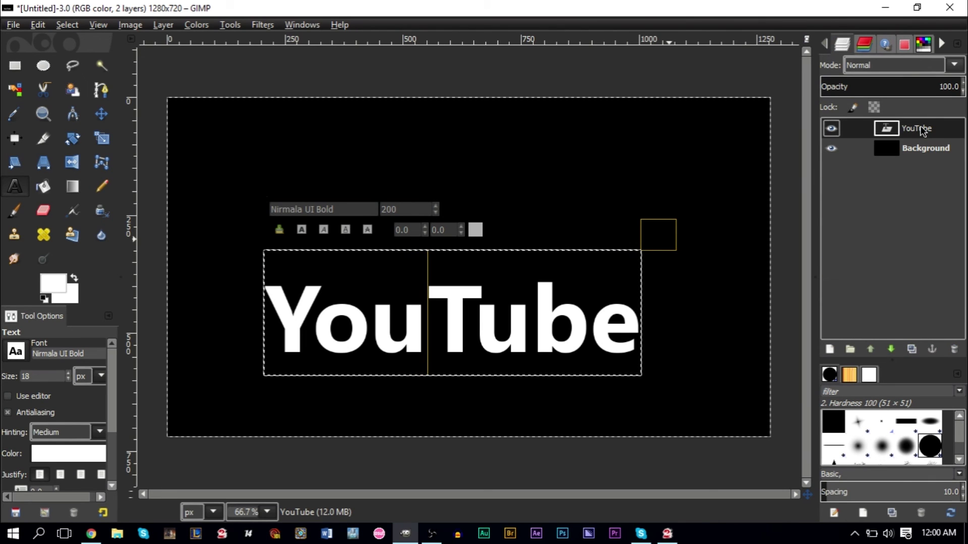
pyautogui.click(101, 114)
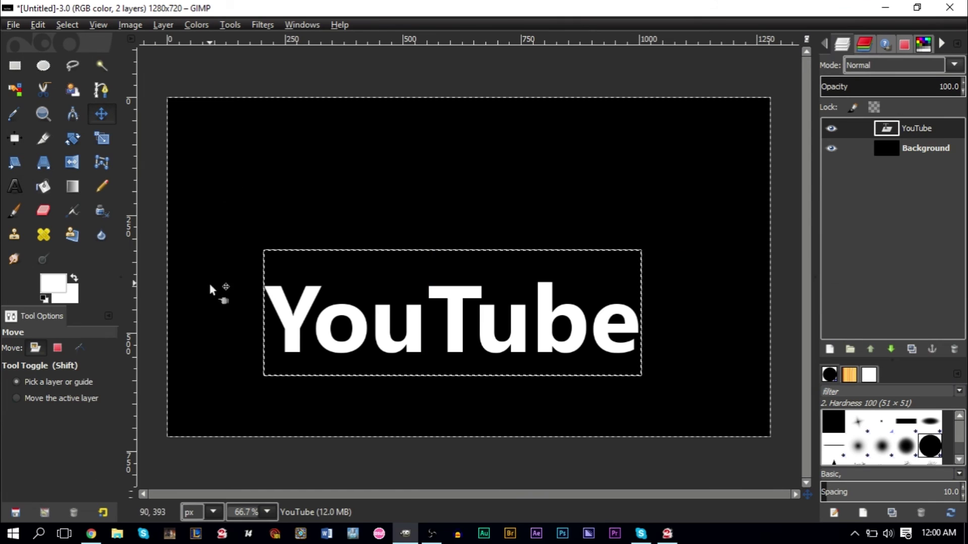
pyautogui.moveTo(309, 298); pyautogui.dragTo(337, 255)
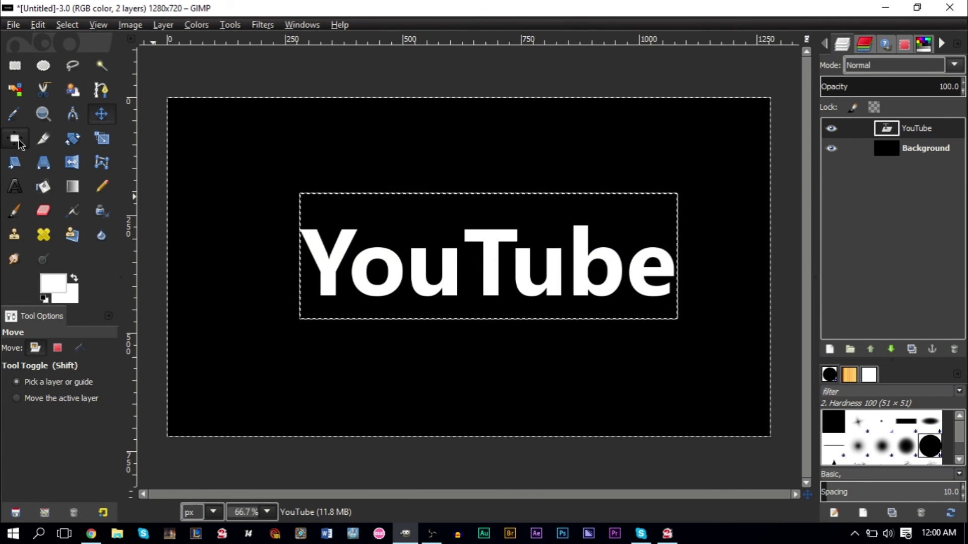
pyautogui.click(15, 139)
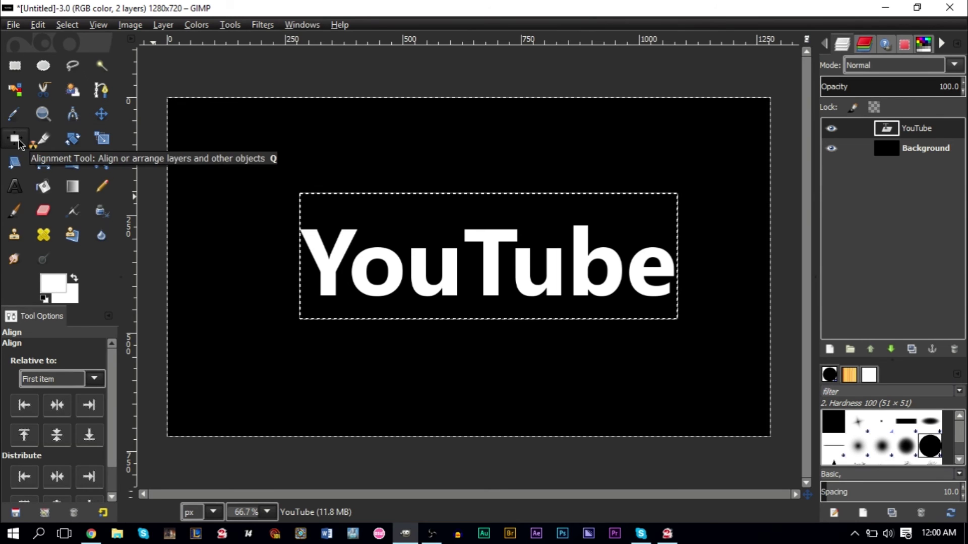
pyautogui.click(450, 293)
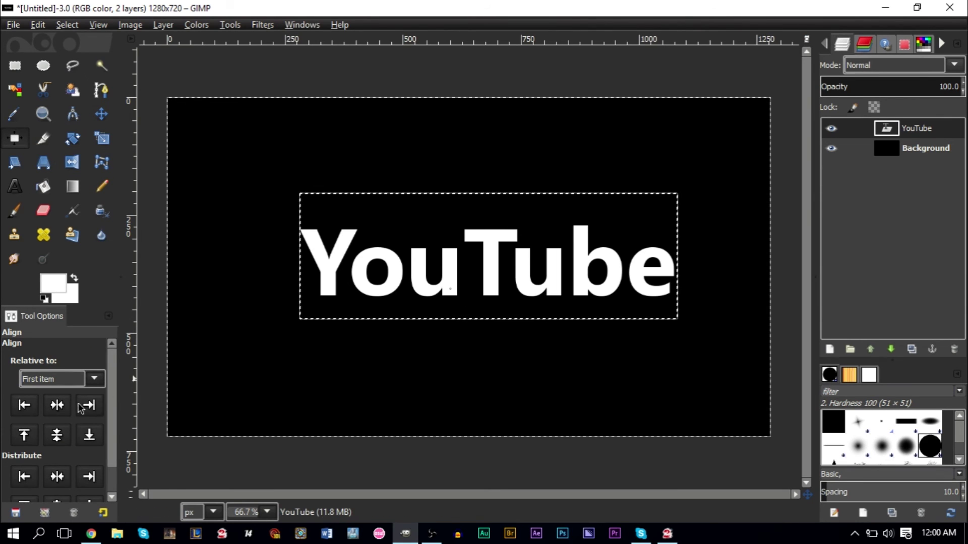
pyautogui.click(57, 405)
pyautogui.click(57, 435)
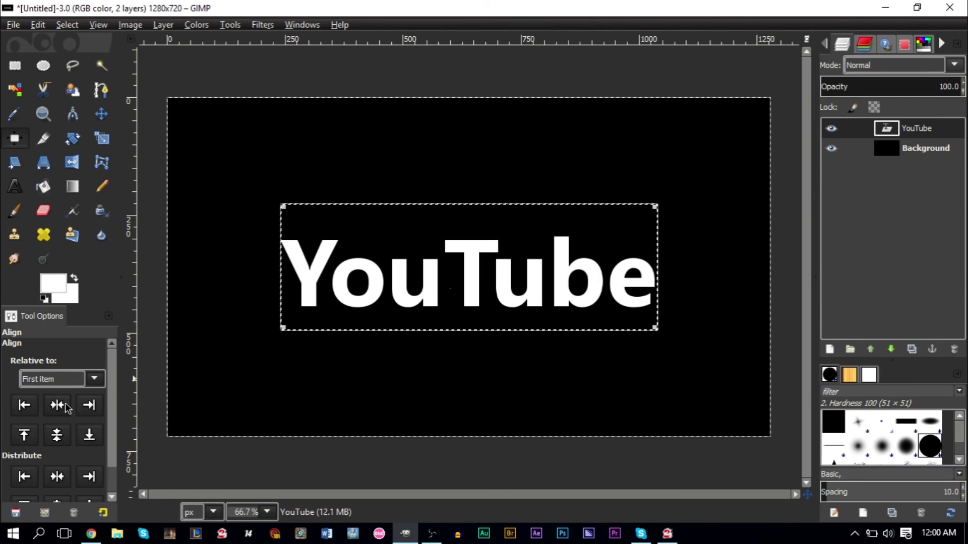
# Clear the selection with Select > None, keeping the YouTube layer active
pyautogui.click(914, 142)
pyautogui.click(914, 132)
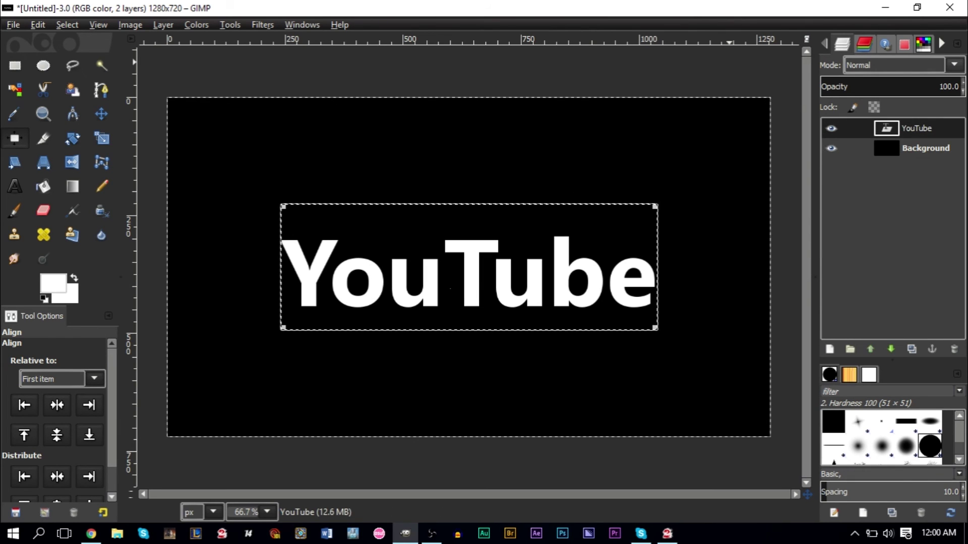
pyautogui.click(67, 25)
pyautogui.click(83, 59)
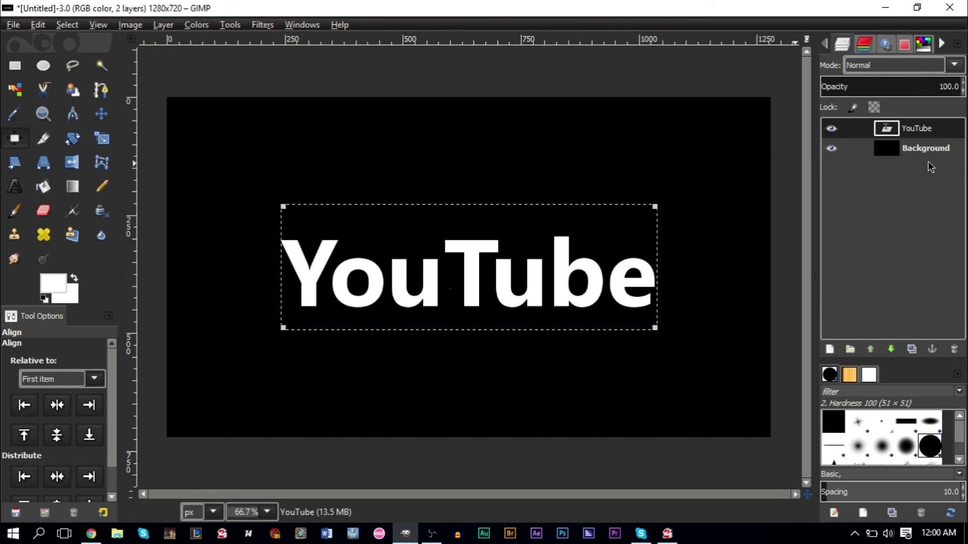
pyautogui.click(924, 143)
pyautogui.click(924, 132)
pyautogui.click(111, 121)
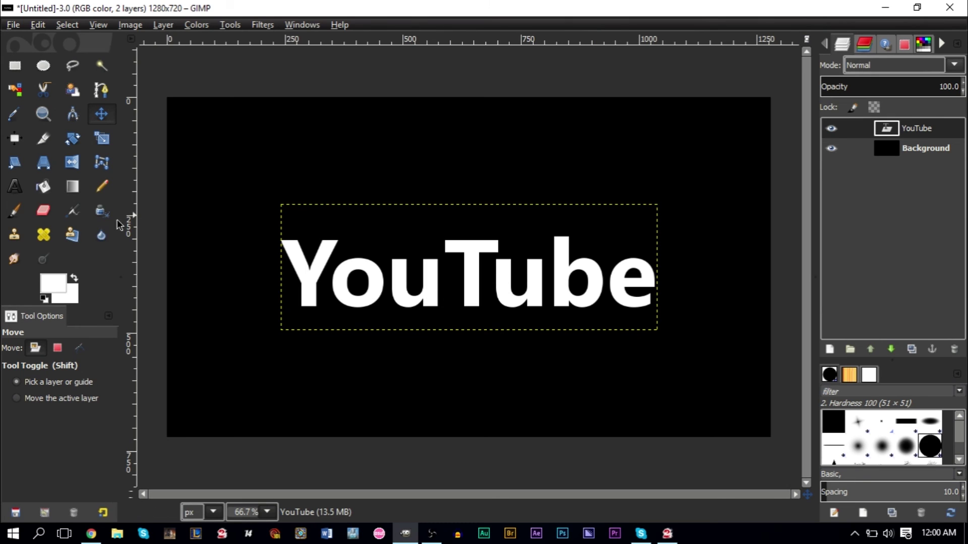
# Resize the YouTube text layer to the full image size
pyautogui.click(14, 259)
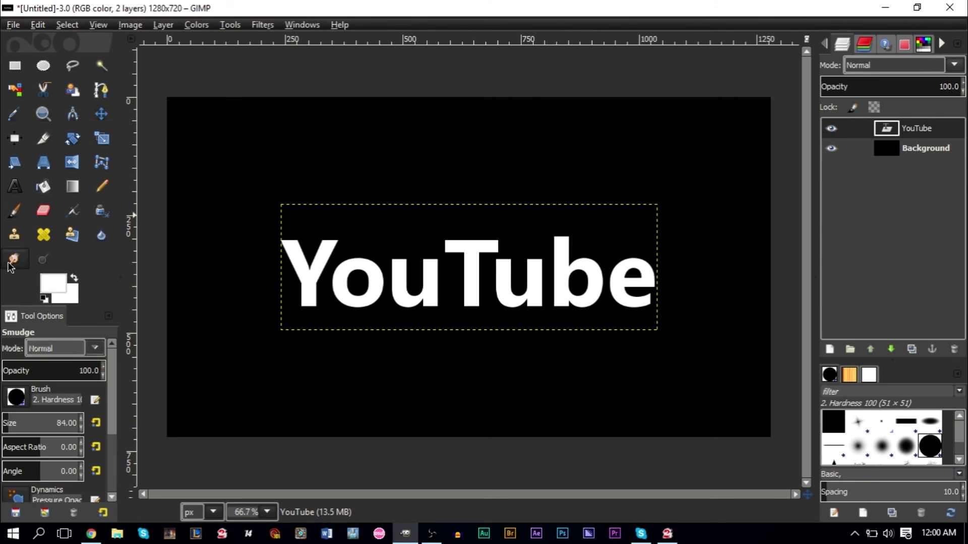
pyautogui.rightClick(921, 129)
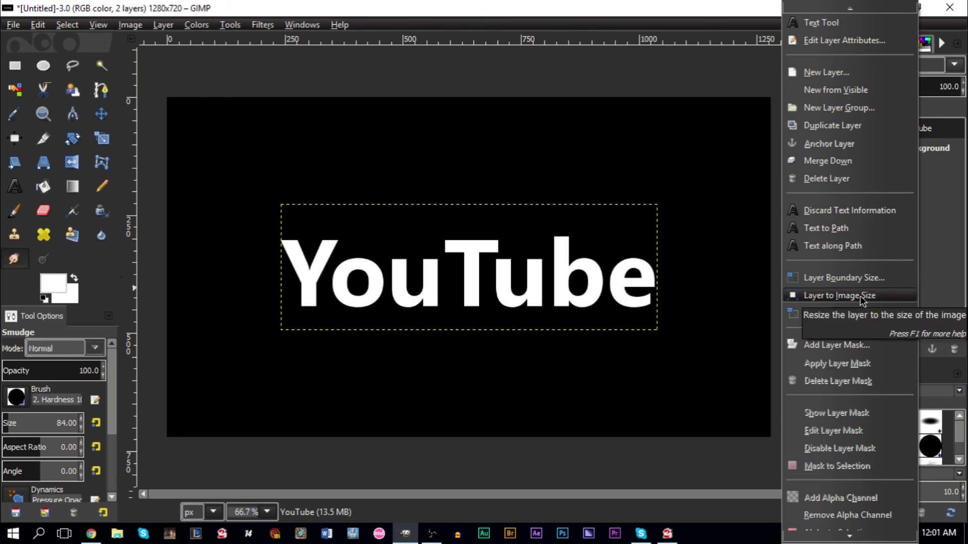
pyautogui.click(839, 295)
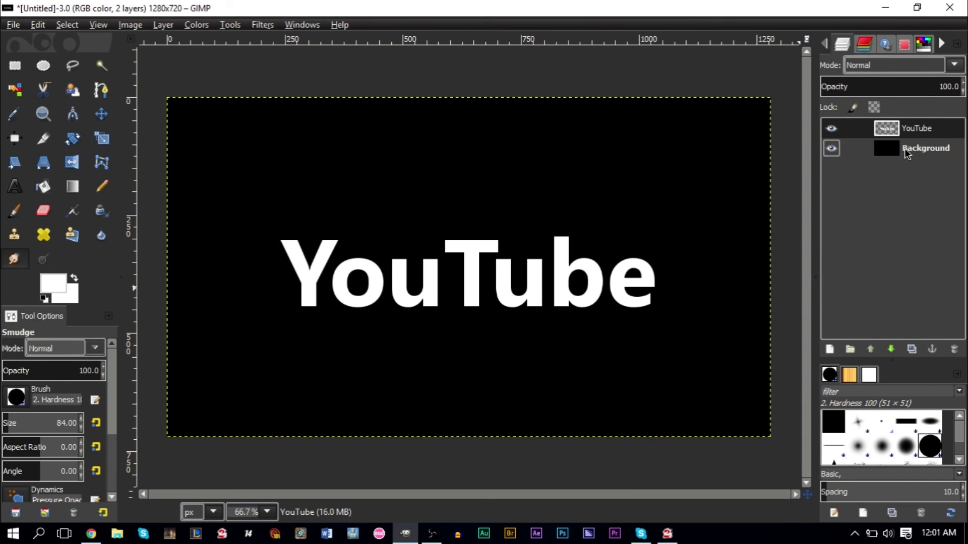
pyautogui.click(904, 148)
pyautogui.click(915, 132)
# Raise the Smudge rate to about 70 and expand the fade options
pyautogui.moveTo(112, 411); pyautogui.dragTo(110, 440)
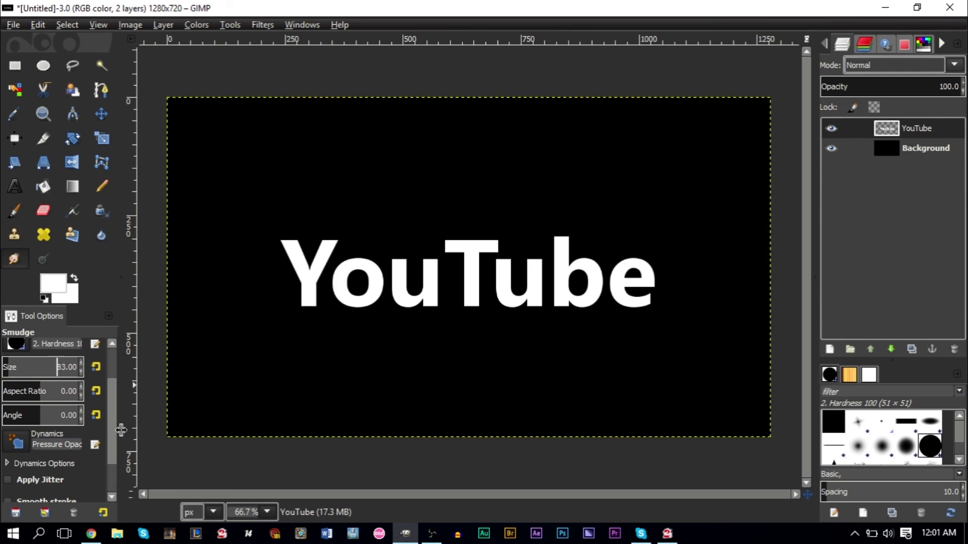
pyautogui.moveTo(112, 430); pyautogui.dragTo(112, 459)
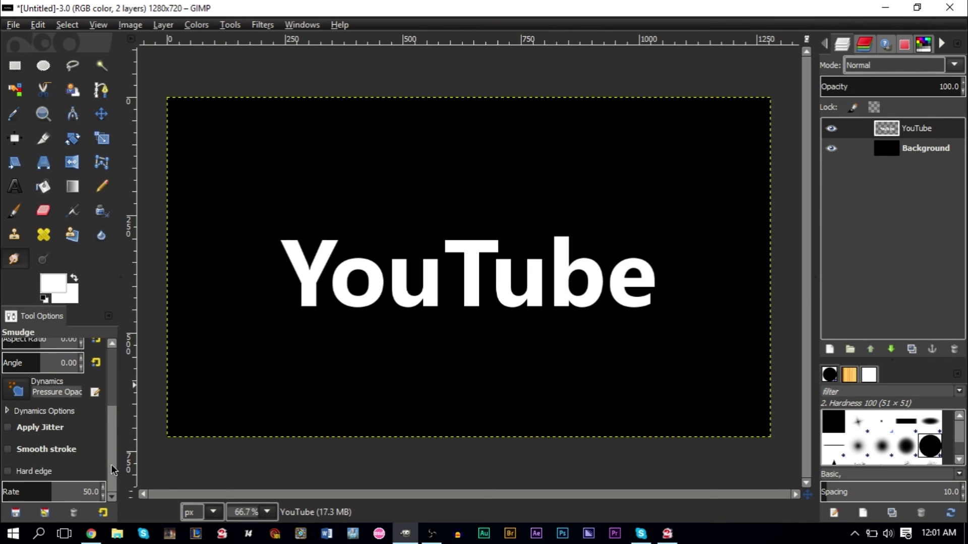
pyautogui.click(70, 494)
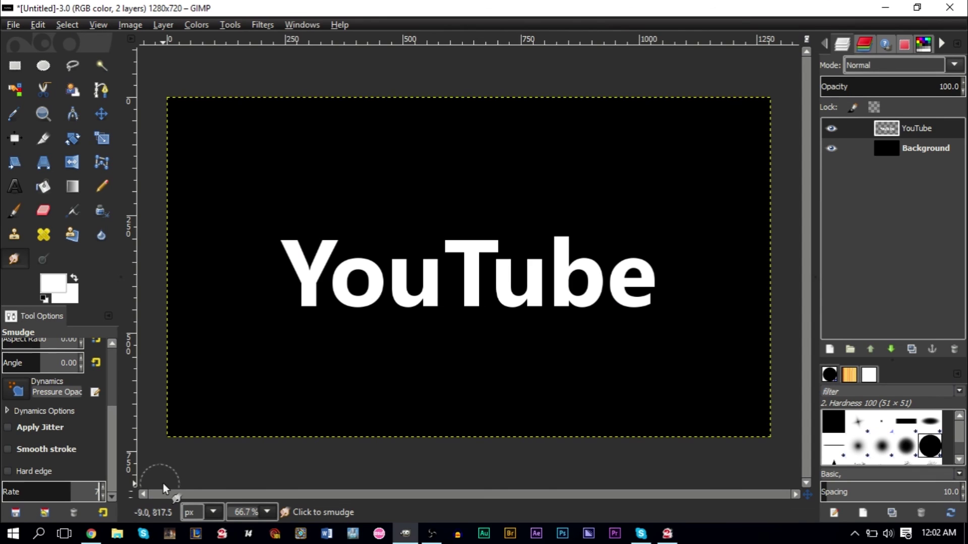
pyautogui.click(7, 411)
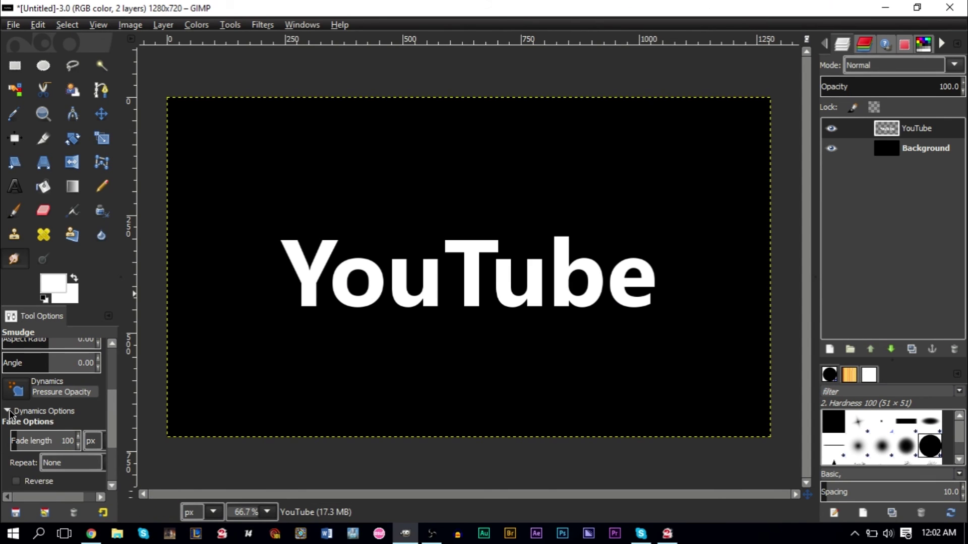
pyautogui.scroll(-1, 7, 470)
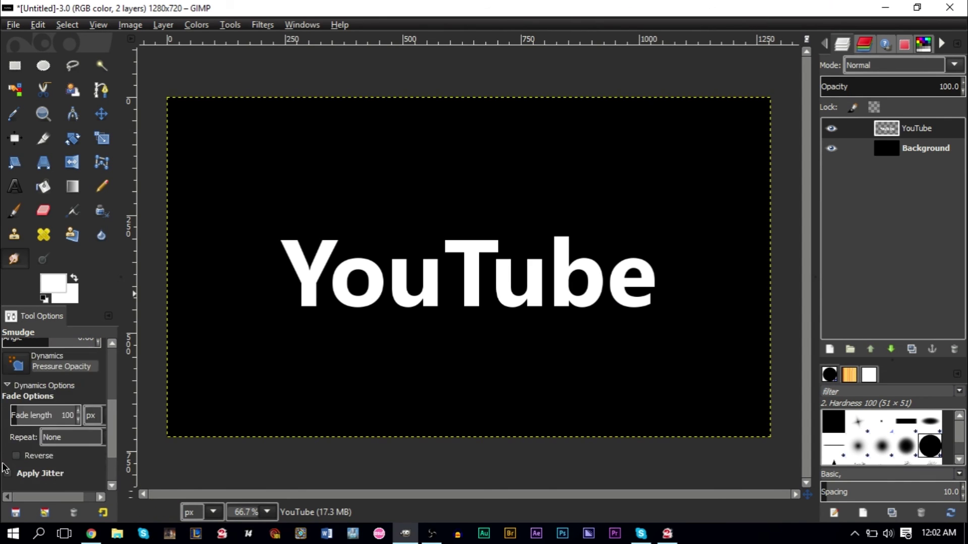
pyautogui.scroll(-1, 5, 468)
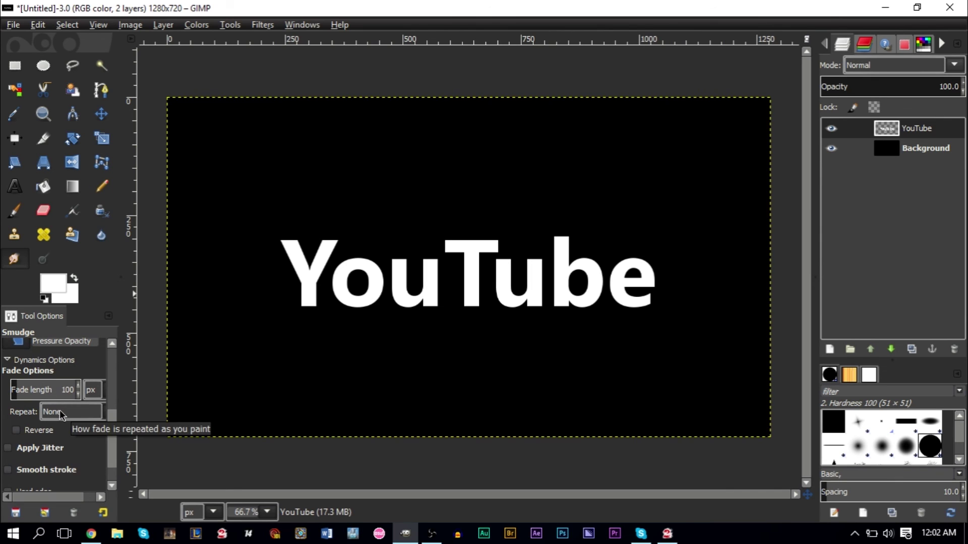
pyautogui.scroll(5, 51, 424)
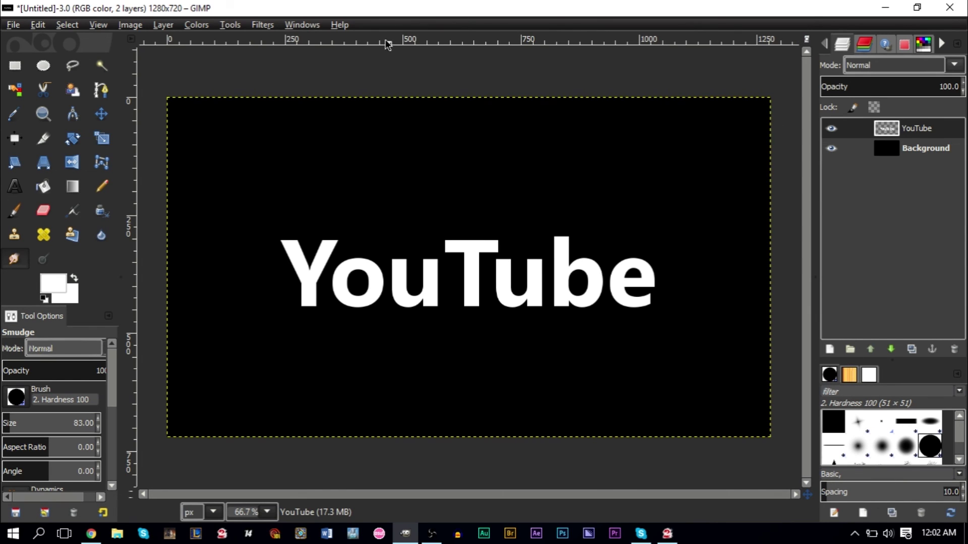
# Open the Brushes panel and set the brush spacing to 1
pyautogui.click(261, 25)
pyautogui.moveTo(302, 25)
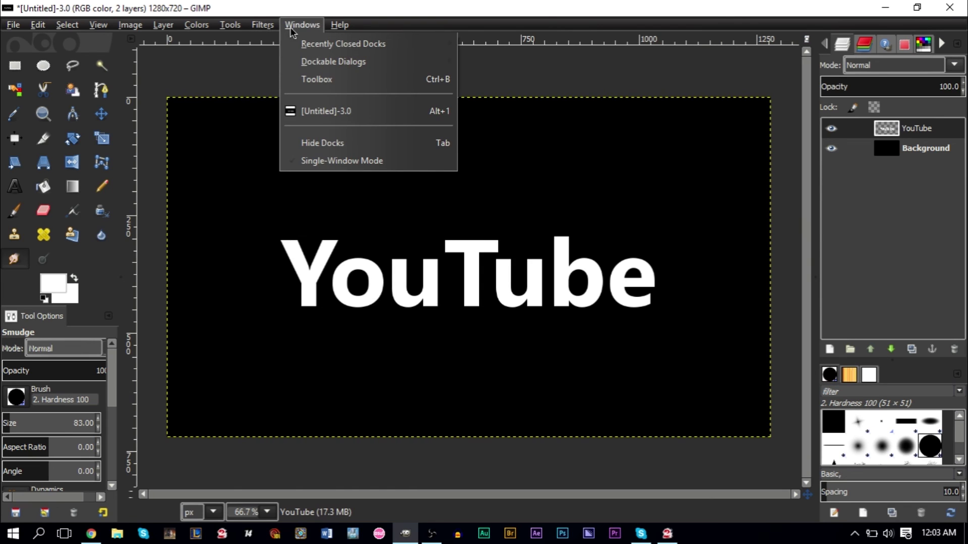
pyautogui.moveTo(322, 61)
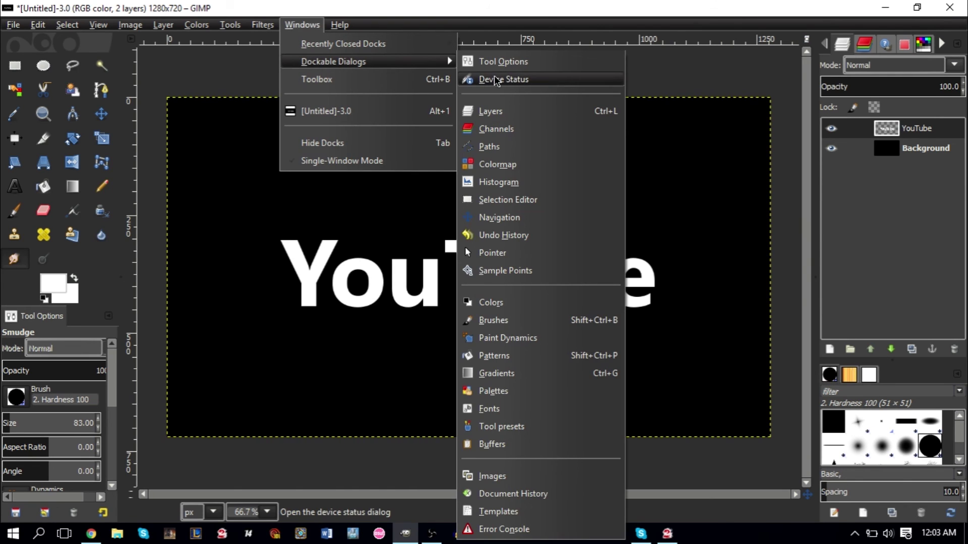
pyautogui.click(493, 320)
pyautogui.click(873, 500)
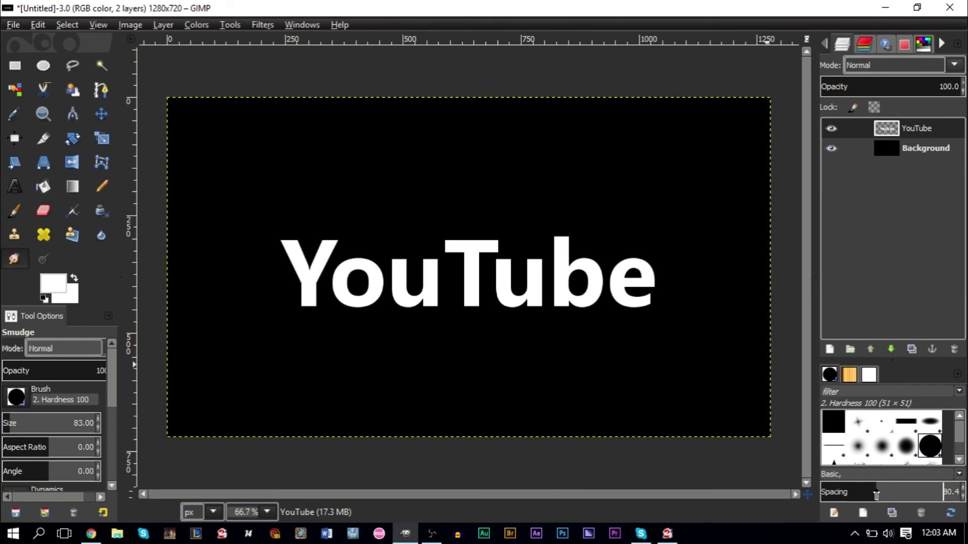
pyautogui.write('1')
pyautogui.press('Return')
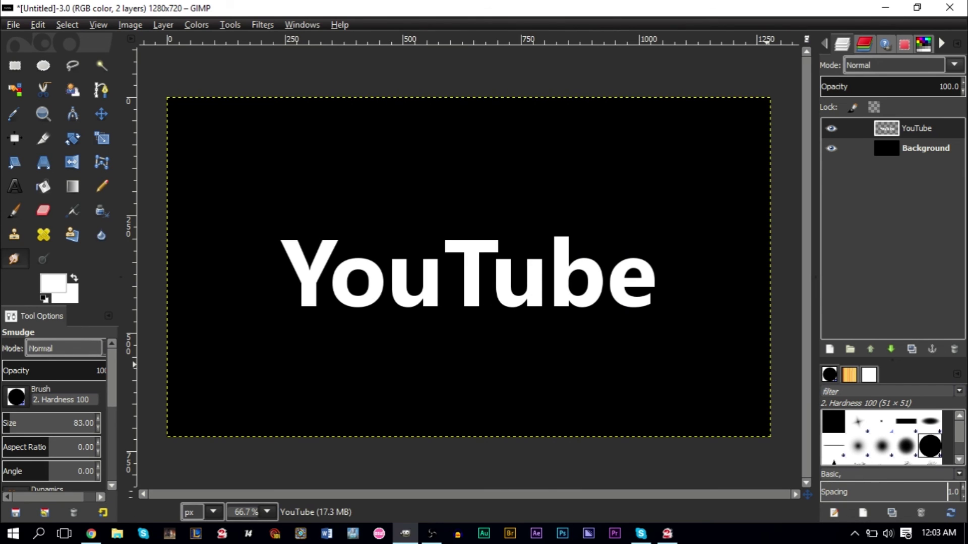
# Switch the smudge brush to the softer 2. Hardness 050
pyautogui.click(16, 398)
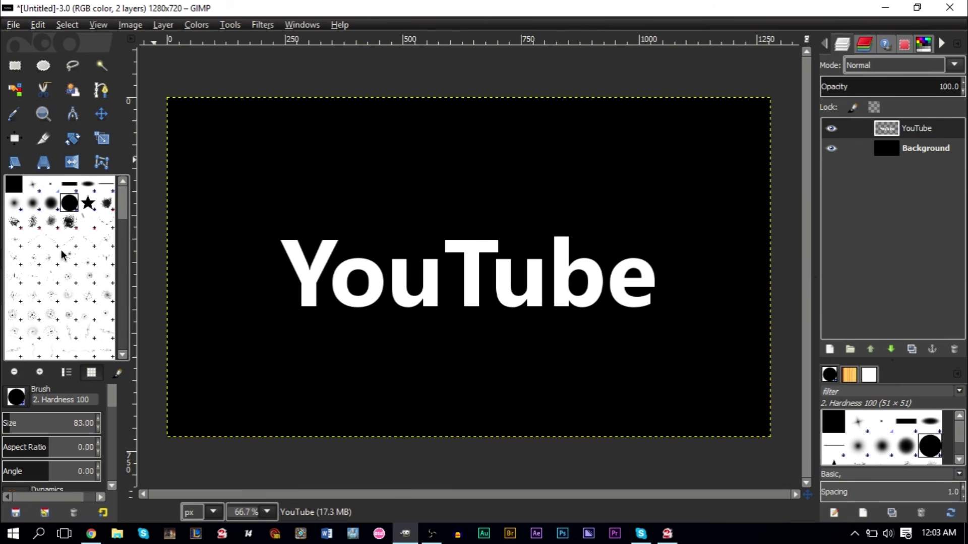
pyautogui.click(51, 204)
pyautogui.click(16, 398)
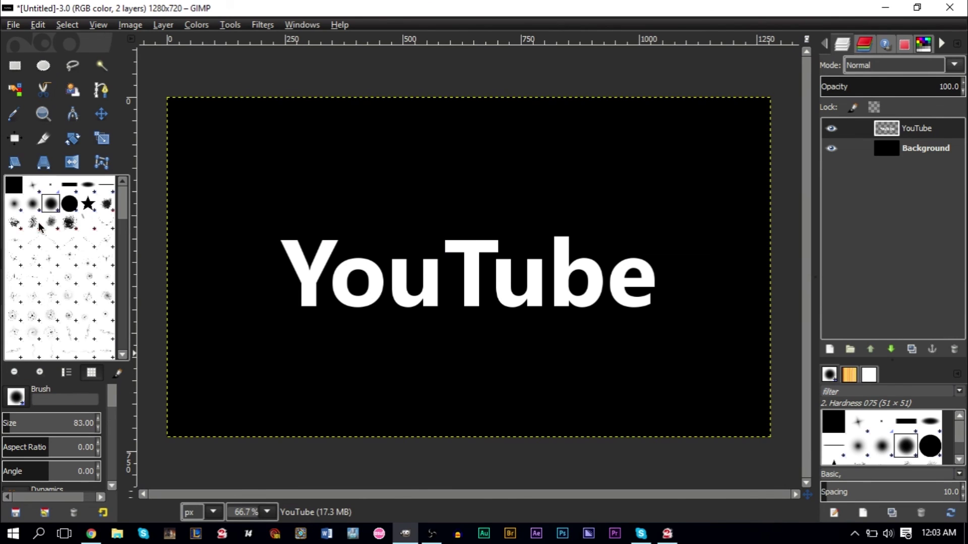
pyautogui.click(32, 204)
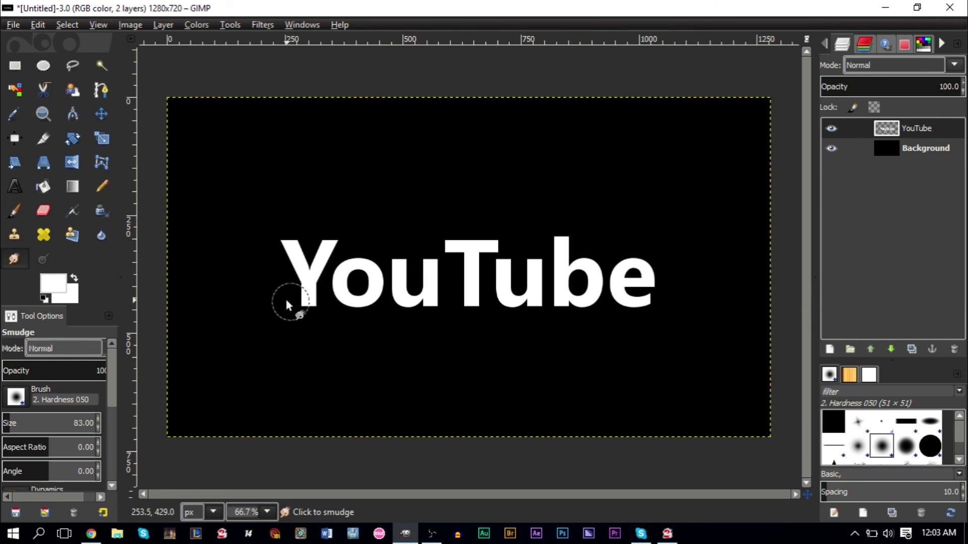
# Zoom in on the Y and set the smudge brush size to 29
pyautogui.scroll(4, 286, 299)
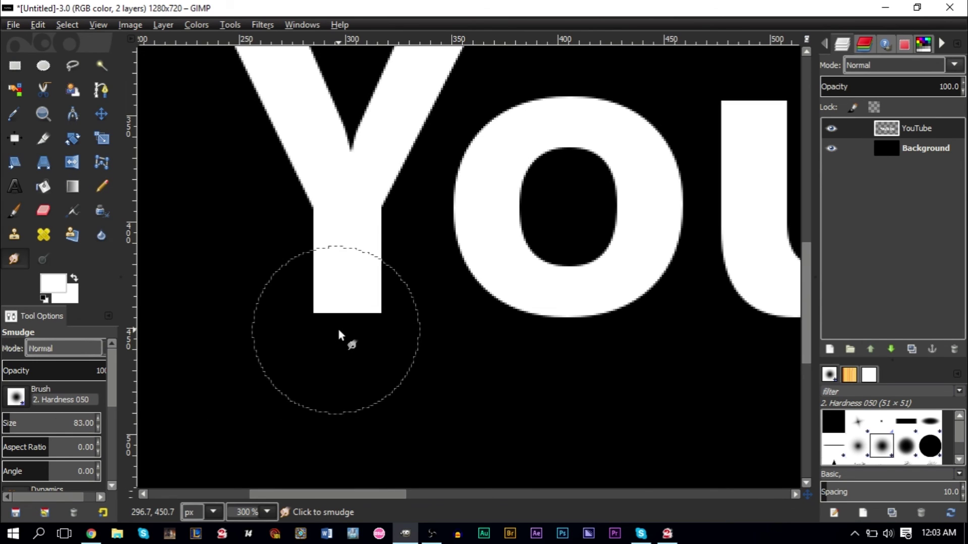
pyautogui.press('[')
pyautogui.press('[')
pyautogui.press('[')
pyautogui.press('[')
pyautogui.press('[')
pyautogui.press('[')
pyautogui.press('[')
pyautogui.press('[')
pyautogui.press('[')
pyautogui.press('[')
pyautogui.press('[')
pyautogui.press('[')
pyautogui.press('[')
pyautogui.press('[')
pyautogui.press('[')
pyautogui.press('[')
pyautogui.press('[')
pyautogui.press('[')
pyautogui.press('[')
pyautogui.press('[')
pyautogui.press('[')
pyautogui.press('[')
pyautogui.press('[')
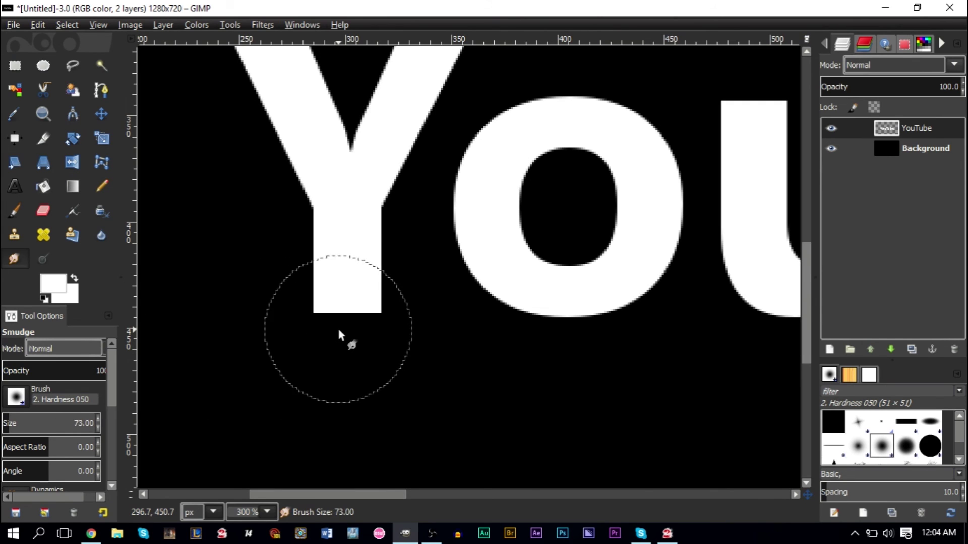
pyautogui.press('[')
pyautogui.press('[')
pyautogui.press('[')
pyautogui.press('[')
pyautogui.press('[')
pyautogui.press('[')
pyautogui.press('[')
pyautogui.press('[')
pyautogui.press('[')
pyautogui.press('[')
pyautogui.press('[')
pyautogui.press('[')
pyautogui.press('[')
pyautogui.press('[')
pyautogui.press('[')
pyautogui.press('[')
pyautogui.press('[')
pyautogui.press('[')
pyautogui.press('[')
pyautogui.press('[')
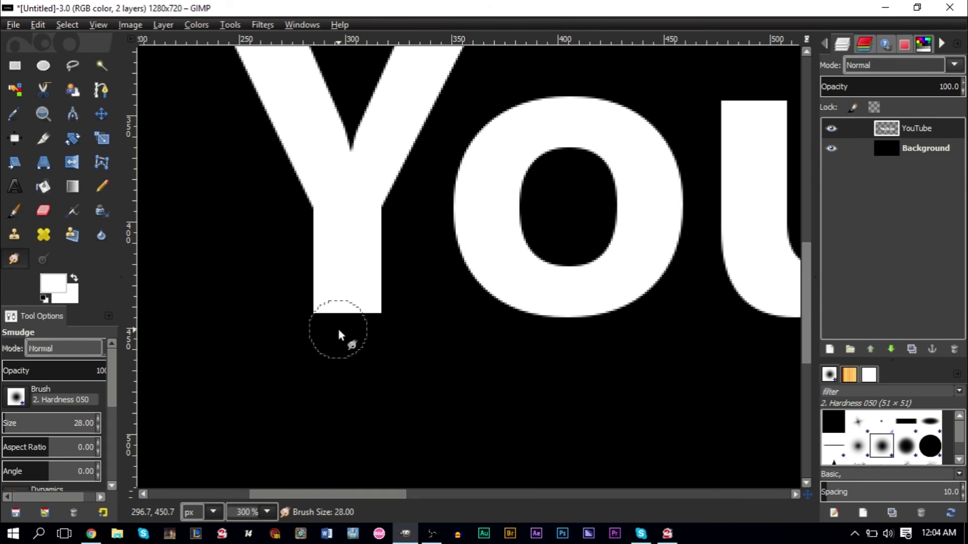
pyautogui.press(']')
pyautogui.press(']')
pyautogui.press(']')
pyautogui.press(']')
pyautogui.press(']')
pyautogui.press(']')
pyautogui.press(']')
pyautogui.press(']')
pyautogui.press(']')
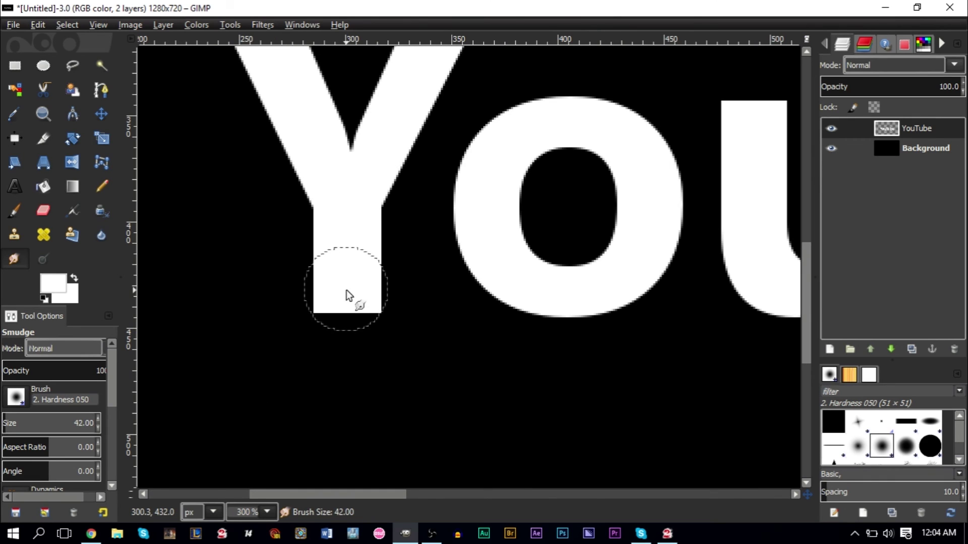
pyautogui.press('[')
pyautogui.press('[')
pyautogui.press('[')
pyautogui.press('[')
pyautogui.press('[')
pyautogui.press('[')
pyautogui.press('[')
pyautogui.press('[')
pyautogui.press('[')
pyautogui.press('[')
pyautogui.press('[')
pyautogui.press('[')
pyautogui.press('[')
# Test a smear on the Y stem's bottom-left corner, then undo it
pyautogui.moveTo(310, 313)
pyautogui.mouseDown()
pyautogui.moveTo(289, 370)
pyautogui.moveTo(328, 313)
pyautogui.moveTo(338, 357)
pyautogui.moveTo(379, 344)
pyautogui.mouseUp()
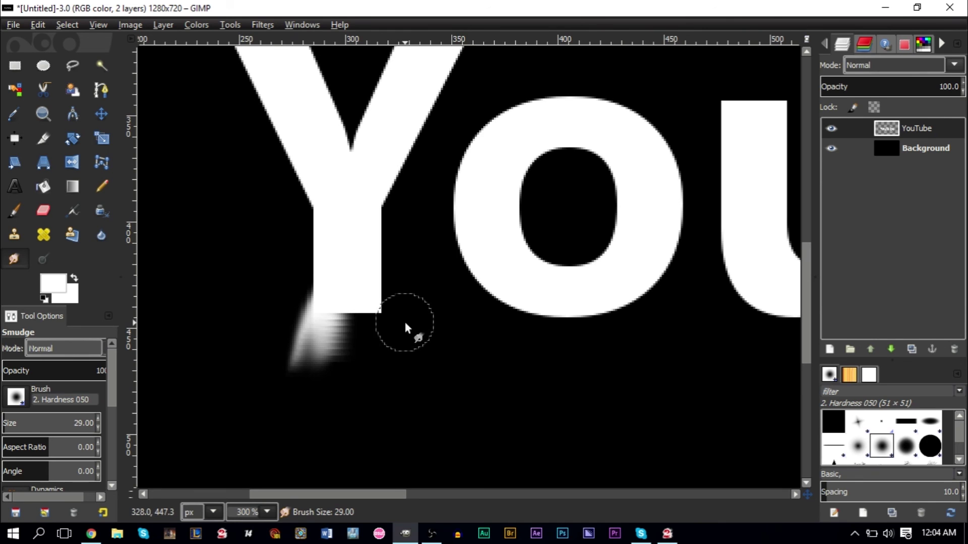
pyautogui.hotkey('ctrl', 'z')
pyautogui.hotkey('ctrl', 'z')
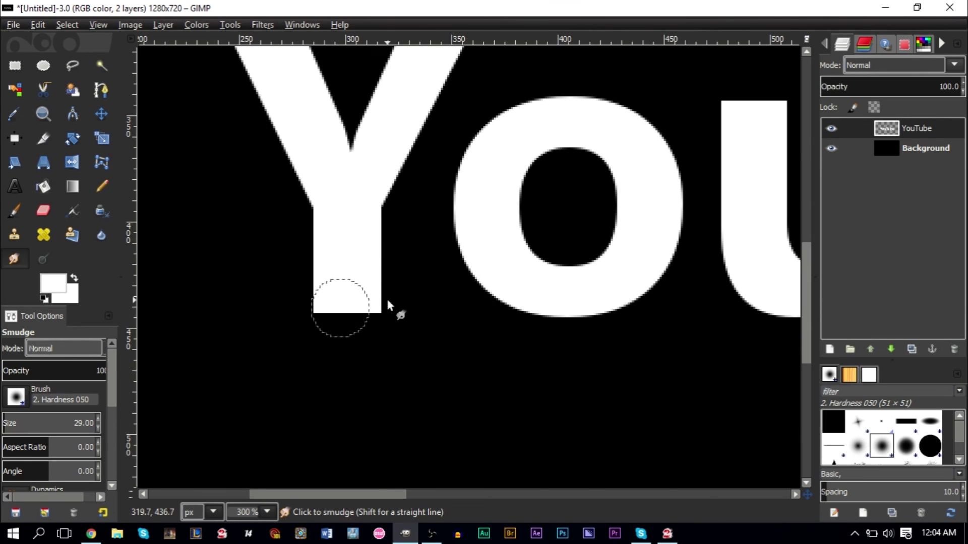
pyautogui.scroll(4, 386, 298)
pyautogui.scroll(-2, 384, 298)
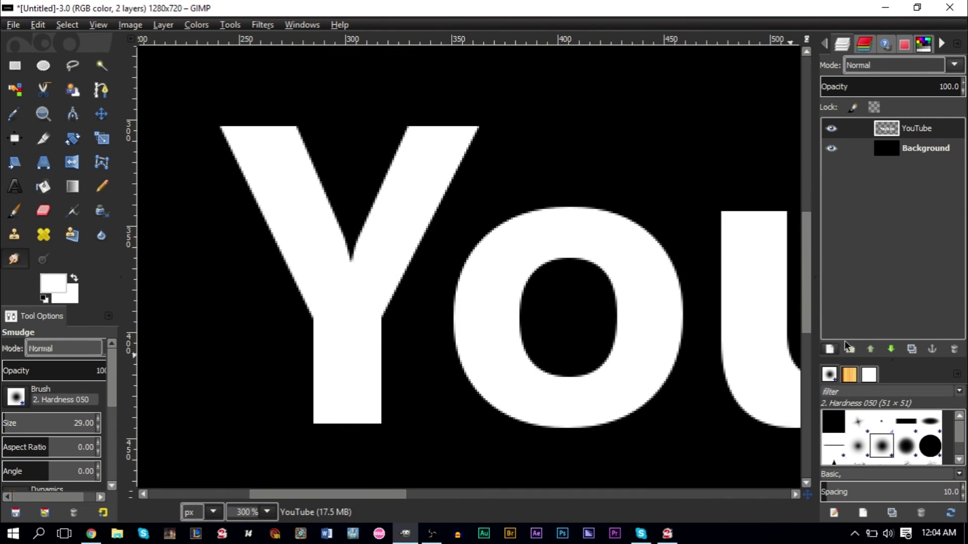
pyautogui.scroll(-2, 809, 322)
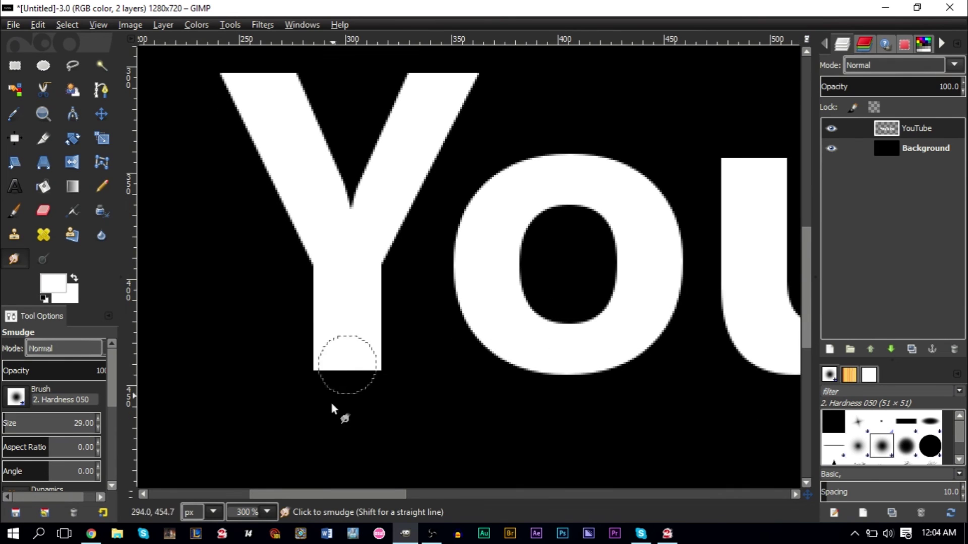
# Smear the bottom and tail of the Y stem out into the black
pyautogui.moveTo(373, 359)
pyautogui.mouseDown()
pyautogui.moveTo(311, 365)
pyautogui.moveTo(346, 362)
pyautogui.moveTo(352, 340)
pyautogui.moveTo(341, 338)
pyautogui.moveTo(343, 361)
pyautogui.moveTo(332, 353)
pyautogui.moveTo(363, 347)
pyautogui.moveTo(356, 374)
pyautogui.moveTo(368, 354)
pyautogui.moveTo(374, 366)
pyautogui.moveTo(380, 340)
pyautogui.moveTo(373, 327)
pyautogui.moveTo(335, 336)
pyautogui.moveTo(326, 319)
pyautogui.moveTo(371, 308)
pyautogui.moveTo(358, 312)
pyautogui.moveTo(371, 311)
pyautogui.moveTo(294, 280)
pyautogui.moveTo(347, 276)
pyautogui.moveTo(314, 247)
pyautogui.moveTo(321, 264)
pyautogui.moveTo(394, 257)
pyautogui.moveTo(406, 245)
pyautogui.moveTo(388, 229)
pyautogui.mouseUp()
pyautogui.scroll(3, 389, 228)
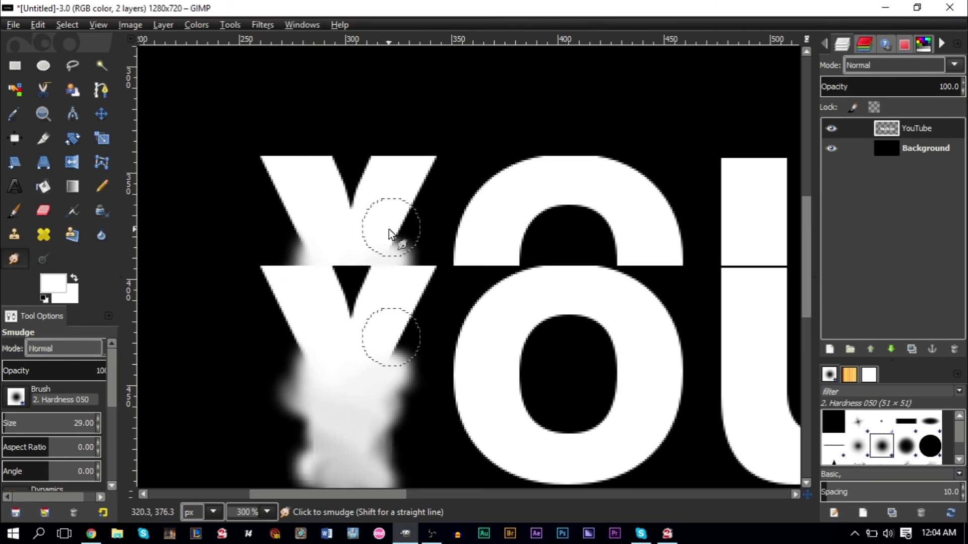
pyautogui.moveTo(302, 362)
pyautogui.mouseDown()
pyautogui.moveTo(282, 330)
pyautogui.moveTo(317, 330)
pyautogui.moveTo(302, 355)
pyautogui.moveTo(290, 325)
pyautogui.moveTo(253, 309)
pyautogui.moveTo(289, 308)
pyautogui.moveTo(292, 287)
pyautogui.moveTo(260, 275)
pyautogui.moveTo(257, 224)
pyautogui.moveTo(224, 215)
pyautogui.moveTo(268, 221)
pyautogui.moveTo(230, 201)
pyautogui.moveTo(265, 139)
pyautogui.moveTo(240, 103)
pyautogui.moveTo(257, 188)
pyautogui.moveTo(242, 151)
pyautogui.moveTo(258, 103)
pyautogui.moveTo(238, 178)
pyautogui.moveTo(270, 109)
pyautogui.moveTo(252, 150)
pyautogui.moveTo(287, 172)
pyautogui.moveTo(321, 117)
pyautogui.moveTo(258, 178)
pyautogui.moveTo(297, 135)
pyautogui.moveTo(294, 202)
pyautogui.moveTo(352, 164)
pyautogui.moveTo(291, 204)
pyautogui.moveTo(296, 228)
pyautogui.moveTo(312, 223)
pyautogui.moveTo(293, 235)
pyautogui.moveTo(317, 236)
pyautogui.moveTo(277, 241)
pyautogui.moveTo(281, 262)
pyautogui.moveTo(245, 203)
pyautogui.moveTo(290, 199)
pyautogui.moveTo(277, 211)
pyautogui.moveTo(289, 284)
pyautogui.moveTo(349, 330)
pyautogui.moveTo(335, 366)
pyautogui.moveTo(327, 348)
pyautogui.moveTo(390, 347)
pyautogui.moveTo(392, 317)
pyautogui.moveTo(371, 321)
pyautogui.moveTo(379, 296)
pyautogui.moveTo(410, 284)
pyautogui.moveTo(398, 292)
pyautogui.moveTo(396, 271)
pyautogui.moveTo(387, 291)
pyautogui.moveTo(395, 318)
pyautogui.moveTo(431, 330)
pyautogui.moveTo(399, 272)
pyautogui.moveTo(401, 253)
pyautogui.moveTo(411, 271)
pyautogui.moveTo(416, 256)
pyautogui.moveTo(404, 227)
pyautogui.moveTo(421, 254)
pyautogui.moveTo(411, 279)
pyautogui.moveTo(445, 235)
pyautogui.moveTo(443, 205)
pyautogui.moveTo(412, 195)
pyautogui.moveTo(500, 174)
pyautogui.moveTo(460, 264)
pyautogui.moveTo(422, 287)
pyautogui.moveTo(470, 265)
pyautogui.moveTo(323, 290)
pyautogui.moveTo(350, 257)
pyautogui.moveTo(339, 283)
pyautogui.moveTo(353, 302)
pyautogui.moveTo(395, 277)
pyautogui.mouseUp()
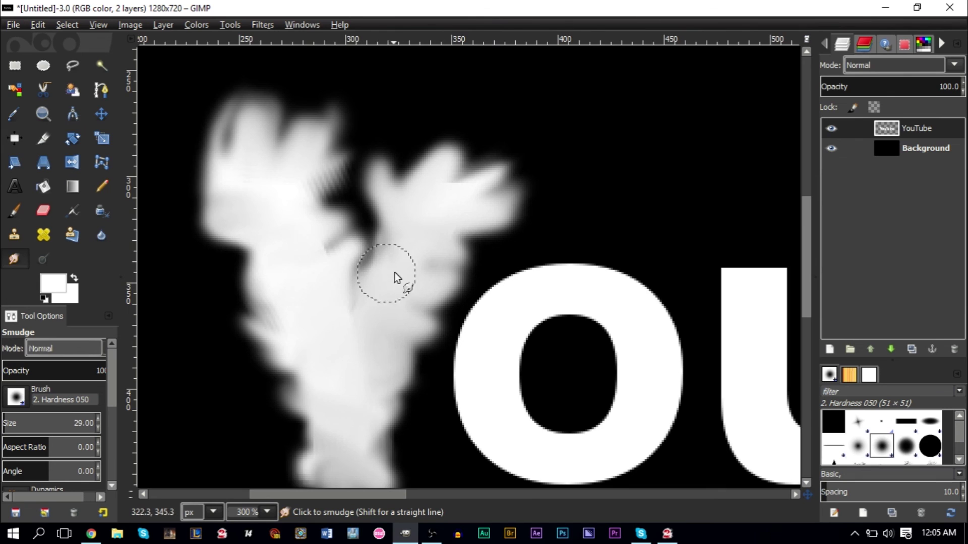
pyautogui.scroll(-3, 419, 366)
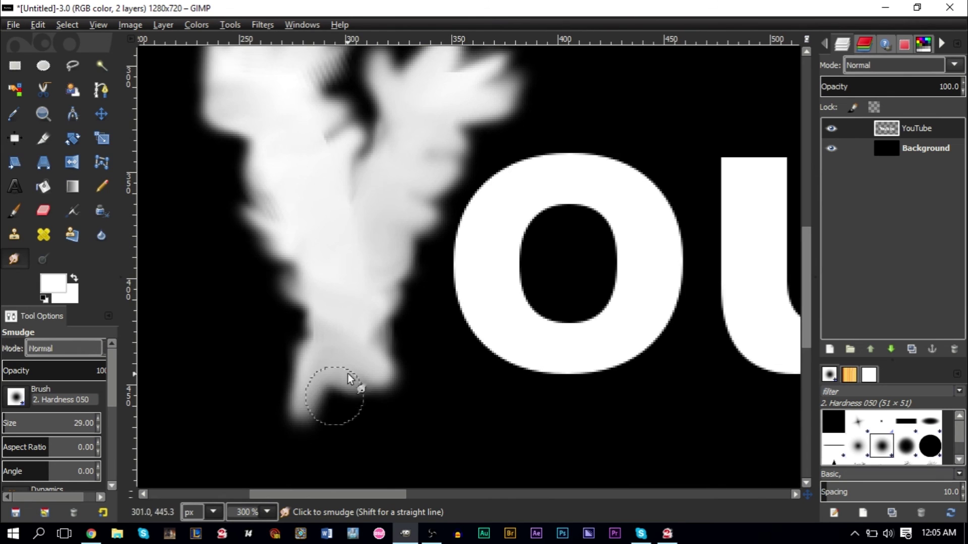
pyautogui.moveTo(348, 378)
pyautogui.mouseDown()
pyautogui.moveTo(346, 389)
pyautogui.moveTo(385, 378)
pyautogui.mouseUp()
pyautogui.scroll(3, 401, 297)
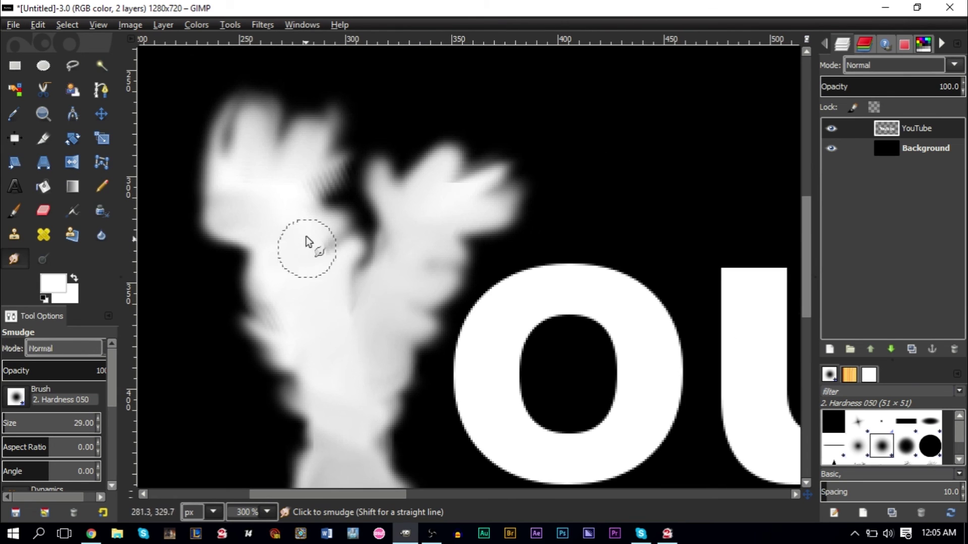
# Pull the top and left side of the Y into tall upward flame prongs
pyautogui.moveTo(307, 236)
pyautogui.mouseDown()
pyautogui.moveTo(270, 180)
pyautogui.moveTo(310, 194)
pyautogui.moveTo(332, 134)
pyautogui.mouseUp()
pyautogui.scroll(3, 307, 241)
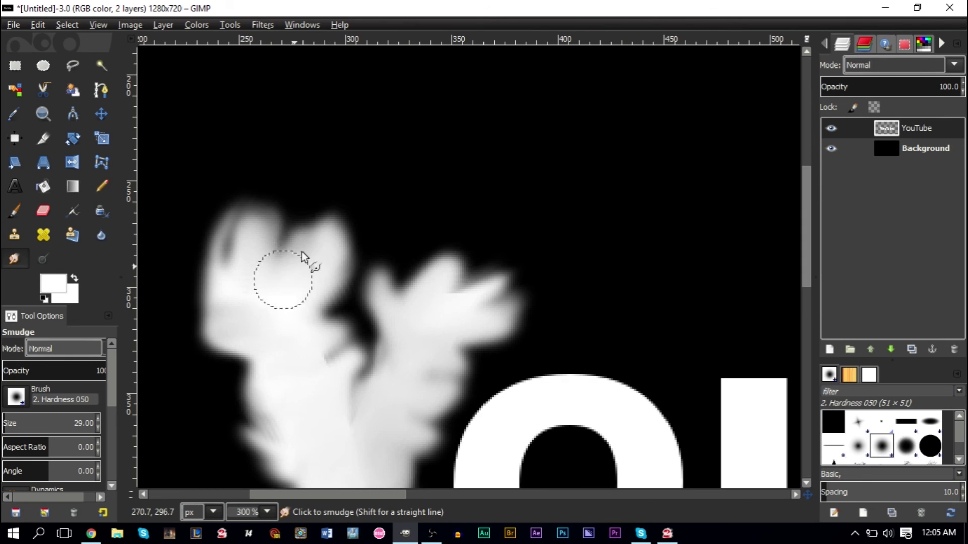
pyautogui.moveTo(302, 255)
pyautogui.mouseDown()
pyautogui.moveTo(281, 134)
pyautogui.moveTo(233, 251)
pyautogui.moveTo(344, 205)
pyautogui.moveTo(347, 176)
pyautogui.mouseUp()
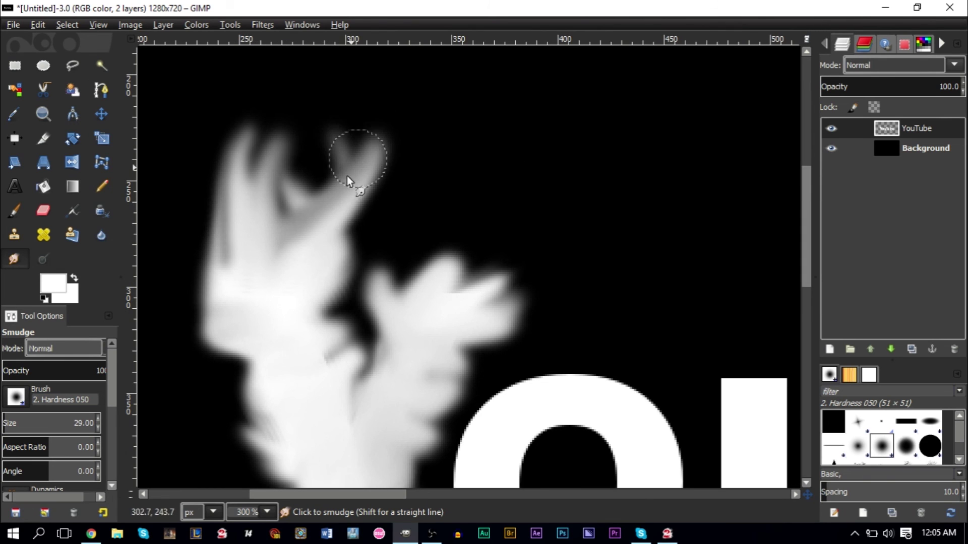
pyautogui.moveTo(346, 250); pyautogui.dragTo(463, 158)
pyautogui.moveTo(211, 227); pyautogui.dragTo(217, 121)
pyautogui.moveTo(210, 262)
pyautogui.mouseDown()
pyautogui.moveTo(228, 227)
pyautogui.moveTo(217, 115)
pyautogui.mouseUp()
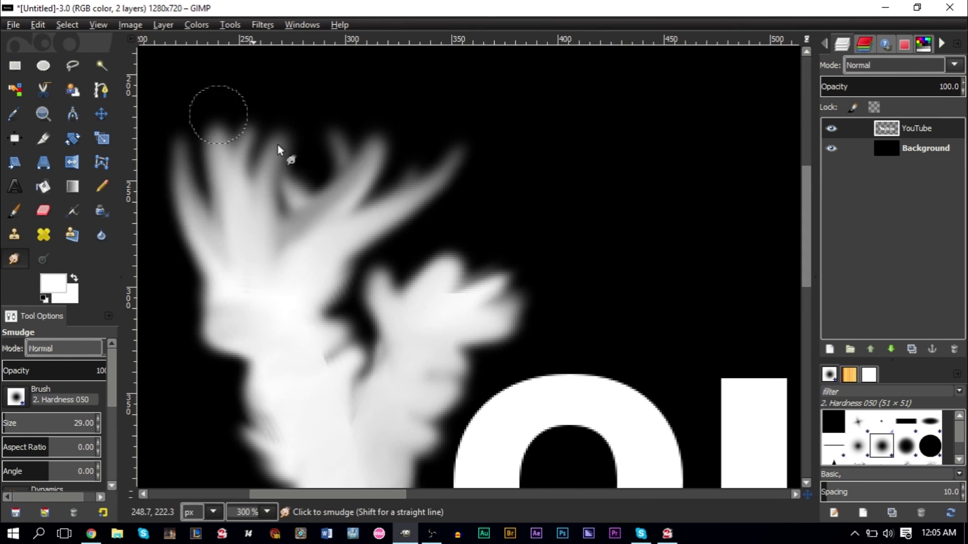
# Pull new flame arms from the Y toward the upper right
pyautogui.moveTo(438, 307); pyautogui.dragTo(471, 227)
pyautogui.moveTo(484, 302); pyautogui.dragTo(605, 207)
pyautogui.moveTo(453, 272); pyautogui.dragTo(527, 151)
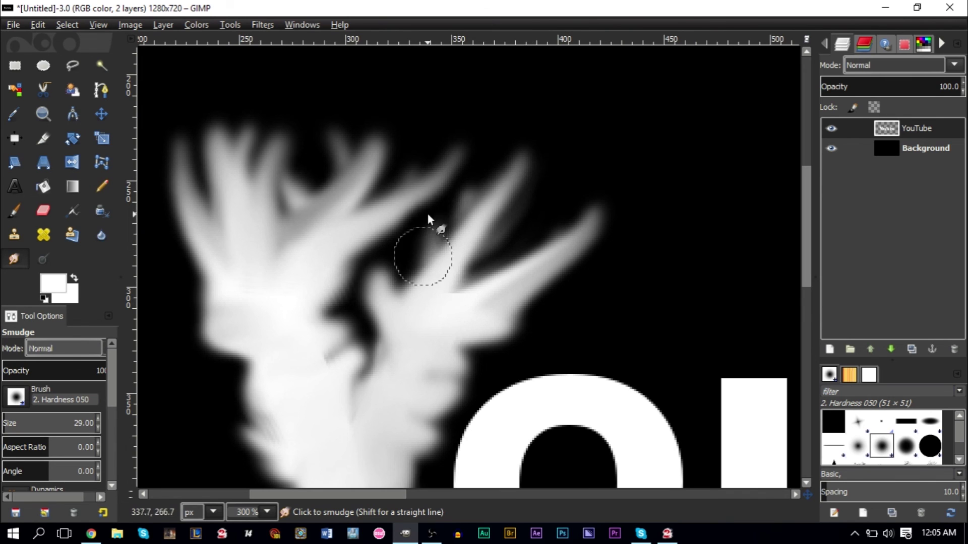
pyautogui.moveTo(428, 213)
pyautogui.mouseDown()
pyautogui.moveTo(406, 246)
pyautogui.moveTo(485, 289)
pyautogui.mouseUp()
pyautogui.scroll(-4, 484, 287)
pyautogui.scroll(2, 483, 289)
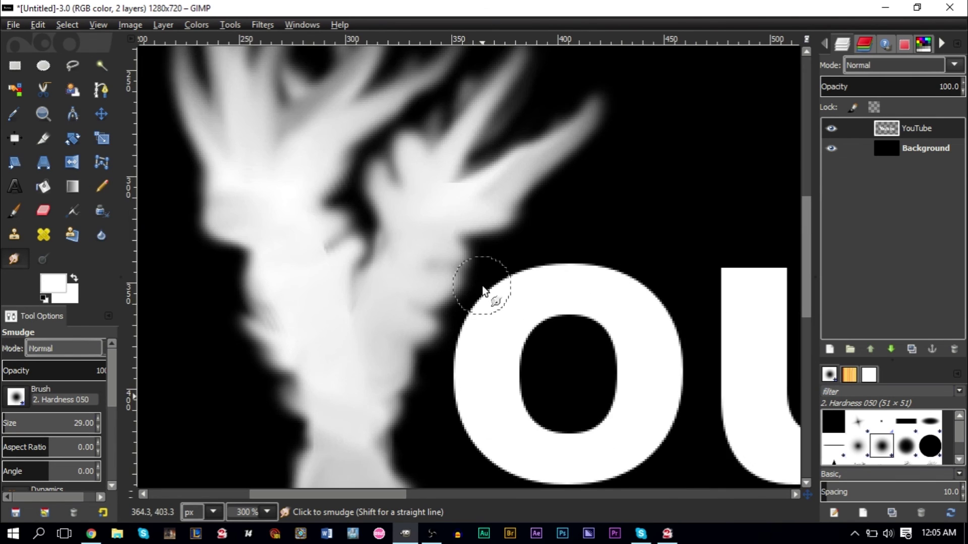
pyautogui.scroll(-4, 483, 292)
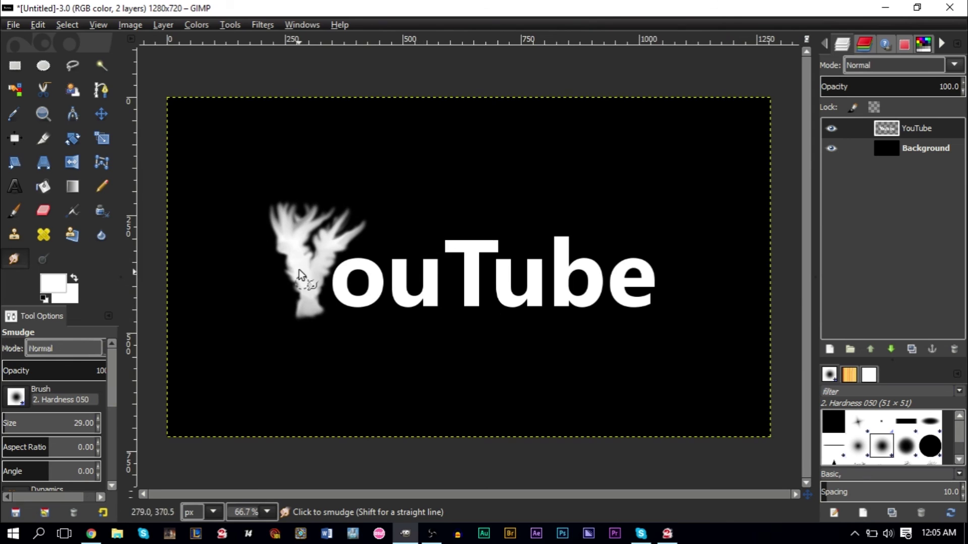
pyautogui.scroll(3, 298, 267)
pyautogui.scroll(1, 322, 281)
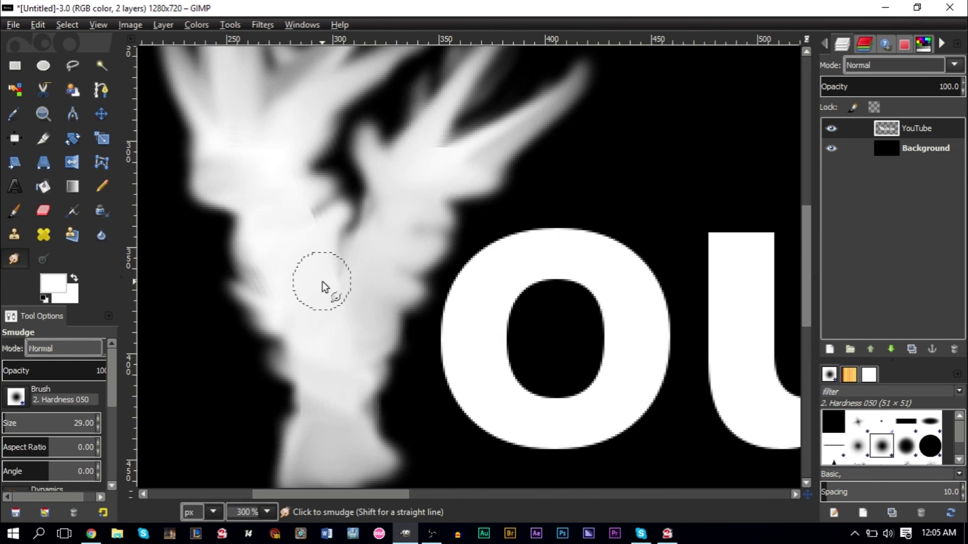
# Undo the earlier smudges and smear the Y stem's bottom into a soft blob
pyautogui.hotkey('ctrl', 'z')
pyautogui.hotkey('ctrl', 'z')
pyautogui.hotkey('ctrl', 'z')
pyautogui.hotkey('ctrl', 'z')
pyautogui.hotkey('ctrl', 'z')
pyautogui.hotkey('ctrl', 'z')
pyautogui.hotkey('ctrl', 'z')
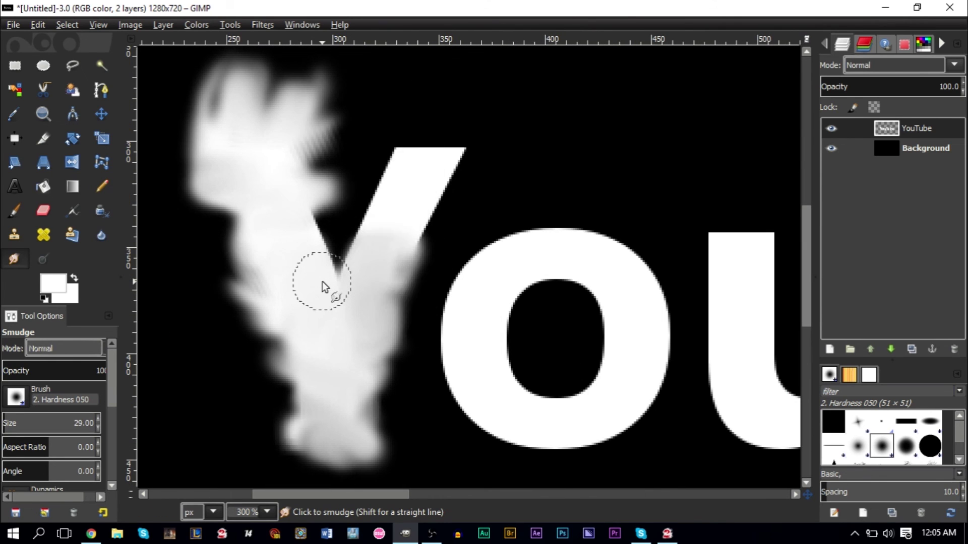
pyautogui.hotkey('ctrl', 'z')
pyautogui.hotkey('ctrl', 'z')
pyautogui.hotkey('ctrl', 'z')
pyautogui.hotkey('ctrl', 'z')
pyautogui.hotkey('ctrl', 'z')
pyautogui.hotkey('ctrl', 'z')
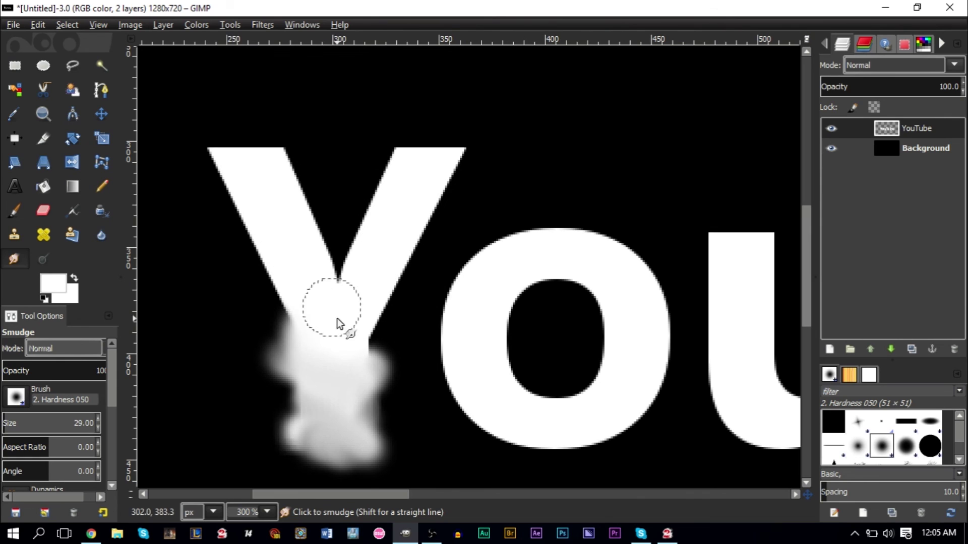
pyautogui.hotkey('ctrl', 'z')
pyautogui.hotkey('ctrl', 'z')
pyautogui.hotkey('ctrl', 'z')
pyautogui.hotkey('ctrl', 'z')
pyautogui.hotkey('ctrl', 'z')
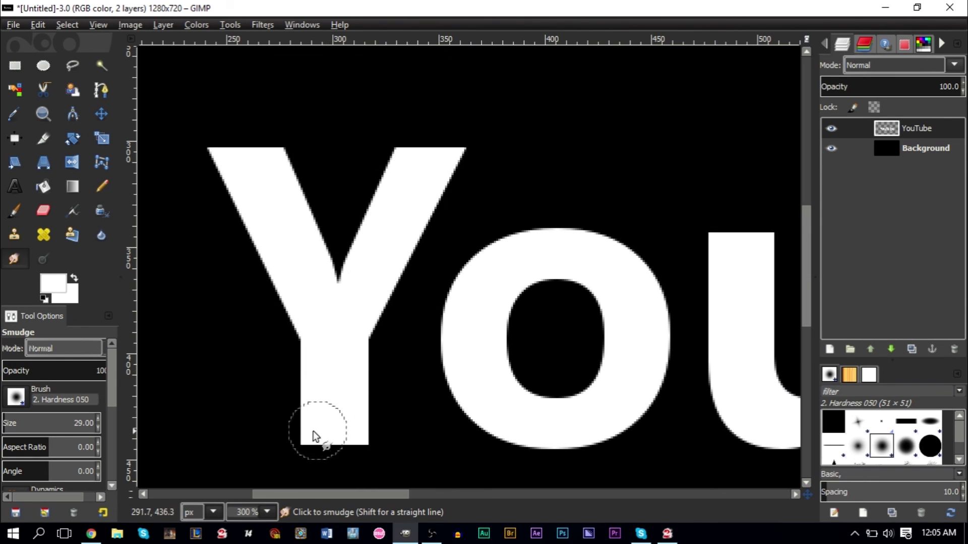
pyautogui.moveTo(313, 431)
pyautogui.mouseDown()
pyautogui.moveTo(363, 427)
pyautogui.moveTo(334, 405)
pyautogui.moveTo(340, 415)
pyautogui.moveTo(349, 390)
pyautogui.moveTo(325, 414)
pyautogui.moveTo(327, 379)
pyautogui.moveTo(340, 380)
pyautogui.moveTo(345, 358)
pyautogui.moveTo(322, 349)
pyautogui.moveTo(348, 378)
pyautogui.moveTo(378, 390)
pyautogui.moveTo(327, 382)
pyautogui.moveTo(368, 393)
pyautogui.moveTo(347, 318)
pyautogui.moveTo(306, 340)
pyautogui.moveTo(327, 340)
pyautogui.moveTo(279, 269)
pyautogui.moveTo(281, 244)
pyautogui.moveTo(239, 194)
pyautogui.moveTo(224, 200)
pyautogui.moveTo(253, 200)
pyautogui.moveTo(232, 187)
pyautogui.moveTo(319, 266)
pyautogui.moveTo(299, 311)
pyautogui.moveTo(343, 326)
pyautogui.moveTo(354, 316)
pyautogui.moveTo(364, 301)
pyautogui.moveTo(342, 271)
pyautogui.moveTo(381, 318)
pyautogui.moveTo(380, 272)
pyautogui.moveTo(396, 303)
pyautogui.moveTo(389, 267)
pyautogui.moveTo(403, 306)
pyautogui.moveTo(396, 283)
pyautogui.moveTo(378, 315)
pyautogui.moveTo(364, 279)
pyautogui.moveTo(377, 325)
pyautogui.moveTo(369, 344)
pyautogui.moveTo(384, 327)
pyautogui.moveTo(371, 257)
pyautogui.moveTo(395, 272)
pyautogui.moveTo(393, 337)
pyautogui.moveTo(388, 288)
pyautogui.moveTo(401, 261)
pyautogui.moveTo(378, 285)
pyautogui.moveTo(381, 240)
pyautogui.moveTo(398, 221)
pyautogui.moveTo(407, 227)
pyautogui.moveTo(392, 253)
pyautogui.moveTo(407, 249)
pyautogui.moveTo(376, 210)
pyautogui.moveTo(395, 205)
pyautogui.moveTo(407, 227)
pyautogui.moveTo(392, 200)
pyautogui.moveTo(424, 168)
pyautogui.moveTo(415, 159)
pyautogui.moveTo(437, 159)
pyautogui.moveTo(409, 169)
pyautogui.mouseUp()
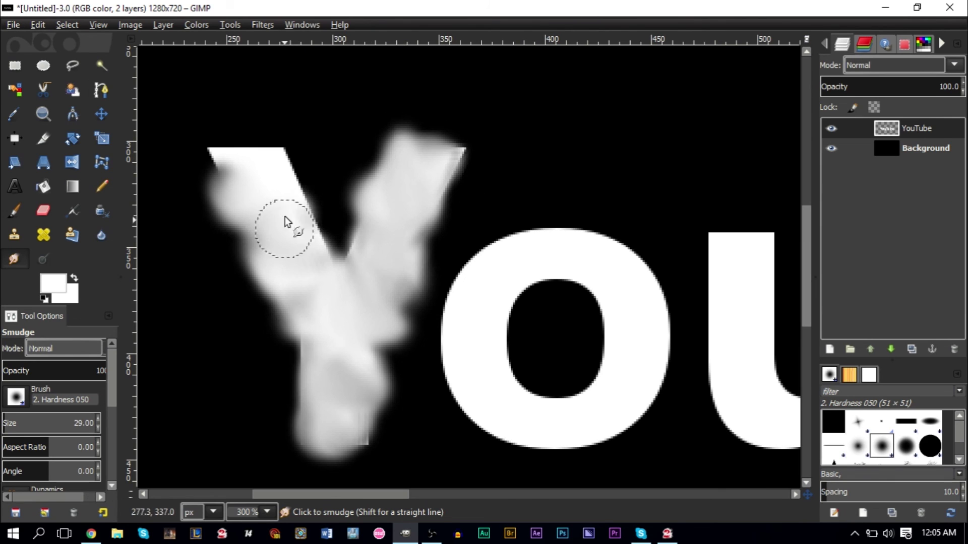
# Smear the Y's left arm upward into a plume and carve a notch splitting its top
pyautogui.moveTo(285, 217)
pyautogui.mouseDown()
pyautogui.moveTo(317, 198)
pyautogui.moveTo(264, 196)
pyautogui.mouseUp()
pyautogui.moveTo(294, 229)
pyautogui.mouseDown()
pyautogui.moveTo(314, 195)
pyautogui.moveTo(253, 180)
pyautogui.moveTo(267, 156)
pyautogui.moveTo(281, 157)
pyautogui.moveTo(237, 148)
pyautogui.mouseUp()
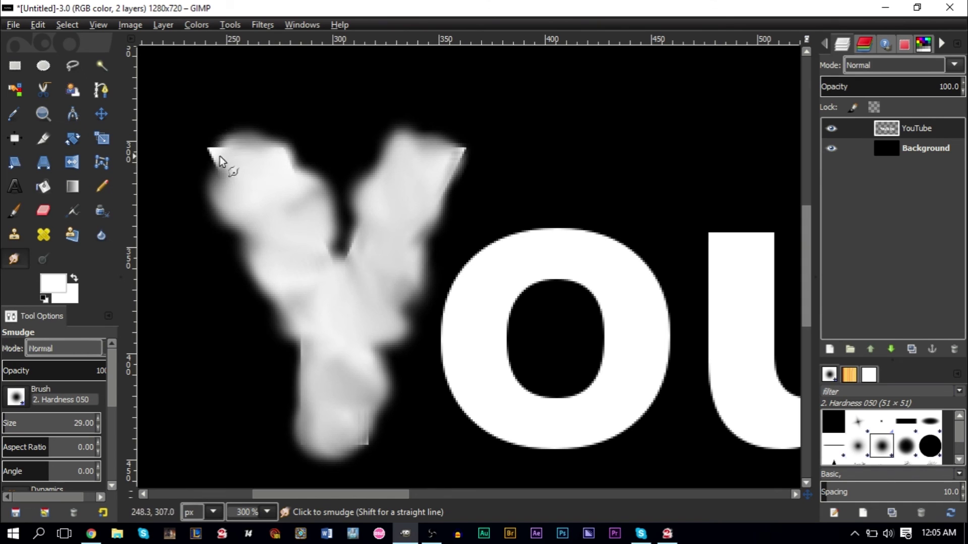
pyautogui.keyDown('ctrl'); pyautogui.scroll(-2, 415, 297); pyautogui.keyUp('ctrl')
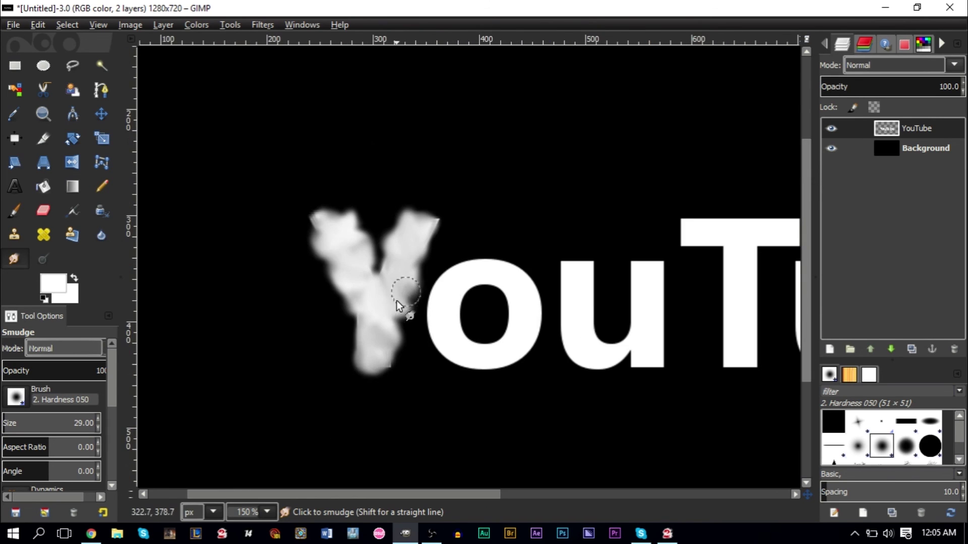
pyautogui.keyDown('ctrl'); pyautogui.scroll(2, 394, 302); pyautogui.keyUp('ctrl')
pyautogui.scroll(3, 295, 153)
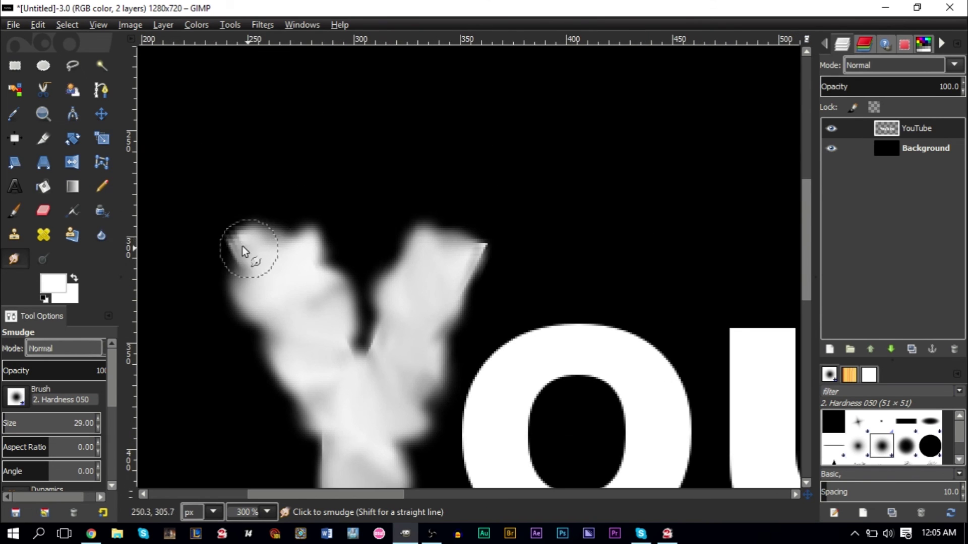
pyautogui.moveTo(243, 246)
pyautogui.mouseDown()
pyautogui.moveTo(204, 175)
pyautogui.moveTo(219, 219)
pyautogui.moveTo(263, 191)
pyautogui.moveTo(265, 238)
pyautogui.moveTo(260, 131)
pyautogui.moveTo(256, 231)
pyautogui.moveTo(270, 142)
pyautogui.moveTo(269, 219)
pyautogui.moveTo(272, 113)
pyautogui.moveTo(310, 228)
pyautogui.moveTo(353, 194)
pyautogui.moveTo(294, 238)
pyautogui.moveTo(330, 248)
pyautogui.moveTo(327, 262)
pyautogui.moveTo(338, 239)
pyautogui.moveTo(262, 262)
pyautogui.moveTo(236, 223)
pyautogui.moveTo(218, 263)
pyautogui.moveTo(208, 255)
pyautogui.moveTo(231, 184)
pyautogui.moveTo(174, 173)
pyautogui.moveTo(229, 173)
pyautogui.moveTo(176, 148)
pyautogui.moveTo(222, 165)
pyautogui.moveTo(221, 154)
pyautogui.moveTo(280, 187)
pyautogui.mouseUp()
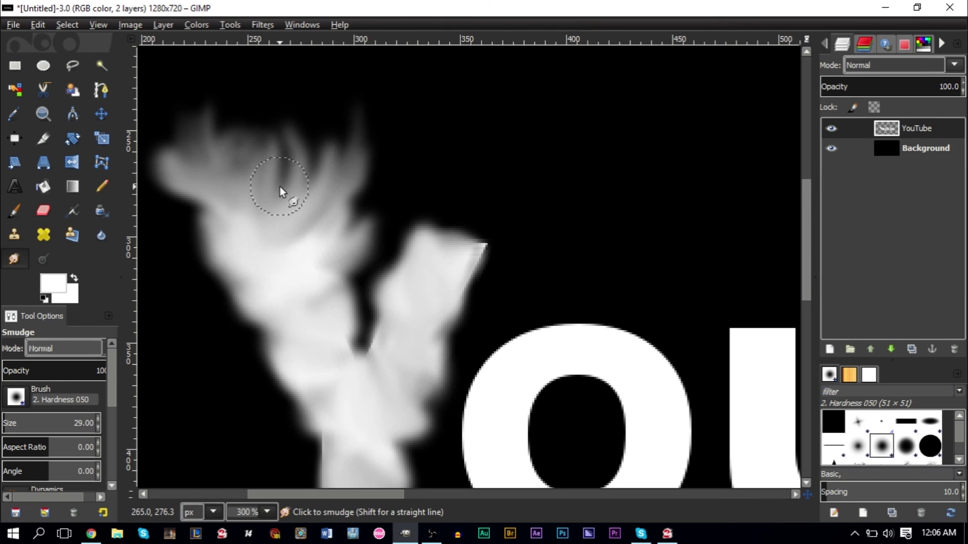
pyautogui.hotkey('ctrl', 'z')
pyautogui.hotkey('ctrl', 'z')
pyautogui.hotkey('ctrl', 'z')
pyautogui.hotkey('ctrl', 'z')
pyautogui.hotkey('ctrl', 'z')
pyautogui.hotkey('ctrl', 'z')
pyautogui.hotkey('ctrl', 'z')
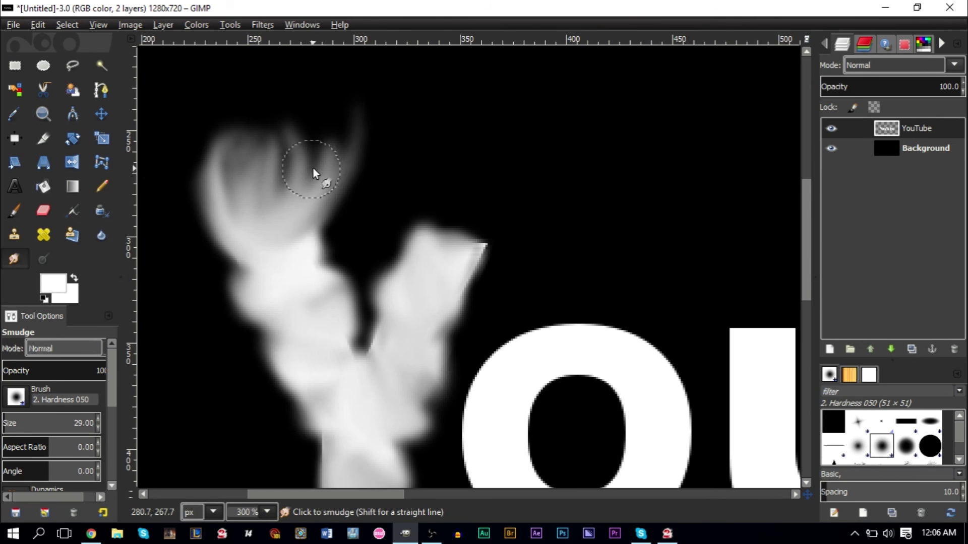
pyautogui.moveTo(313, 168)
pyautogui.mouseDown()
pyautogui.moveTo(299, 203)
pyautogui.moveTo(264, 235)
pyautogui.moveTo(235, 236)
pyautogui.moveTo(297, 252)
pyautogui.moveTo(321, 123)
pyautogui.moveTo(304, 239)
pyautogui.moveTo(297, 229)
pyautogui.moveTo(304, 149)
pyautogui.moveTo(303, 224)
pyautogui.moveTo(344, 161)
pyautogui.moveTo(336, 222)
pyautogui.moveTo(343, 236)
pyautogui.moveTo(369, 223)
pyautogui.moveTo(371, 234)
pyautogui.moveTo(316, 259)
pyautogui.moveTo(350, 239)
pyautogui.moveTo(261, 247)
pyautogui.moveTo(215, 239)
pyautogui.moveTo(263, 191)
pyautogui.moveTo(257, 207)
pyautogui.moveTo(236, 176)
pyautogui.moveTo(270, 133)
pyautogui.moveTo(415, 232)
pyautogui.moveTo(451, 245)
pyautogui.moveTo(436, 249)
pyautogui.moveTo(409, 159)
pyautogui.moveTo(424, 115)
pyautogui.moveTo(459, 204)
pyautogui.moveTo(486, 136)
pyautogui.moveTo(497, 143)
pyautogui.moveTo(487, 66)
pyautogui.moveTo(423, 185)
pyautogui.moveTo(387, 133)
pyautogui.moveTo(446, 196)
pyautogui.moveTo(495, 125)
pyautogui.moveTo(498, 202)
pyautogui.moveTo(459, 178)
pyautogui.moveTo(484, 185)
pyautogui.moveTo(467, 117)
pyautogui.mouseUp()
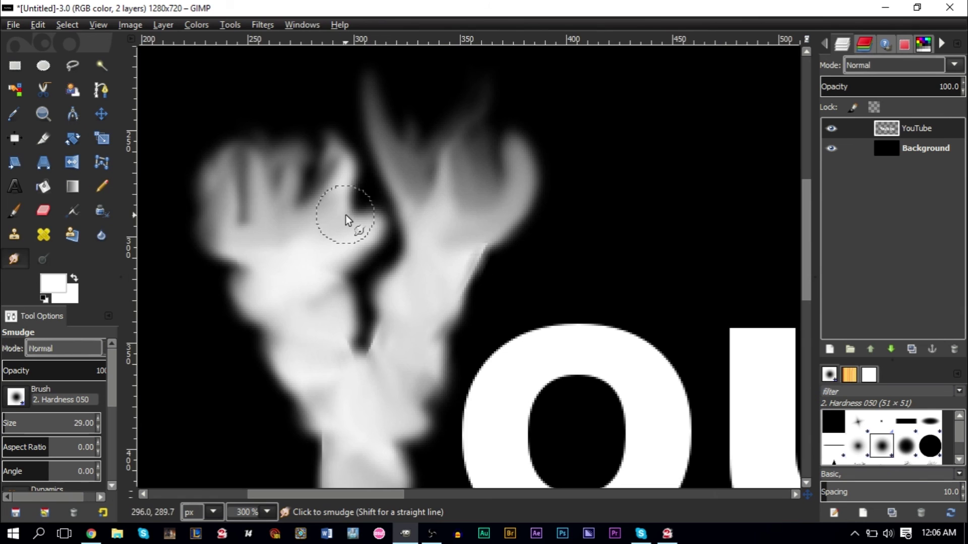
pyautogui.press('-')
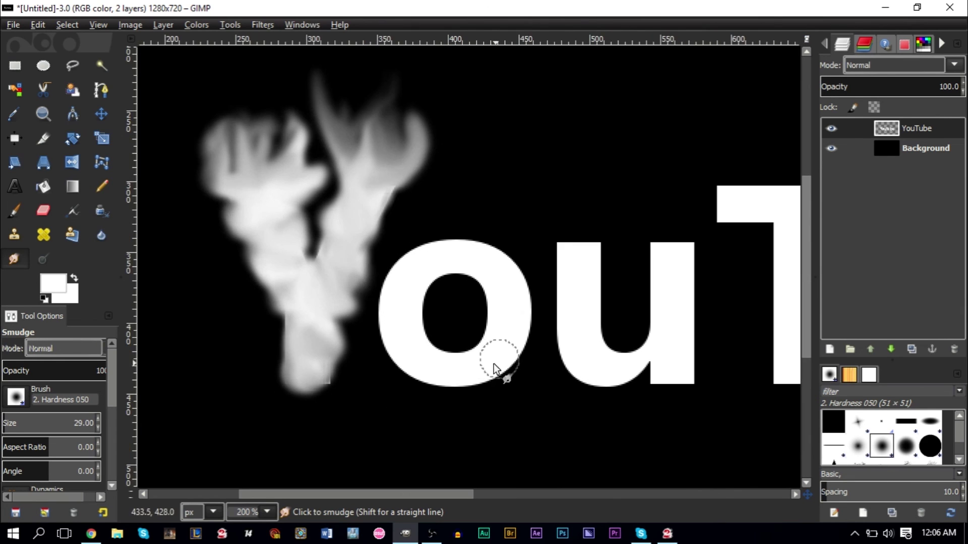
# Smear the o's lower-left edge and pull its upper edge up into flames
pyautogui.press('+')
pyautogui.moveTo(432, 373)
pyautogui.mouseDown()
pyautogui.moveTo(381, 351)
pyautogui.moveTo(402, 352)
pyautogui.moveTo(406, 390)
pyautogui.moveTo(422, 373)
pyautogui.moveTo(388, 384)
pyautogui.moveTo(463, 399)
pyautogui.moveTo(450, 389)
pyautogui.moveTo(460, 403)
pyautogui.moveTo(471, 364)
pyautogui.moveTo(509, 373)
pyautogui.moveTo(428, 348)
pyautogui.moveTo(440, 339)
pyautogui.moveTo(383, 346)
pyautogui.moveTo(419, 328)
pyautogui.moveTo(402, 360)
pyautogui.moveTo(358, 333)
pyautogui.moveTo(362, 359)
pyautogui.moveTo(355, 338)
pyautogui.moveTo(377, 304)
pyautogui.moveTo(336, 290)
pyautogui.moveTo(371, 290)
pyautogui.moveTo(367, 275)
pyautogui.moveTo(351, 280)
pyautogui.moveTo(390, 220)
pyautogui.moveTo(352, 212)
pyautogui.moveTo(381, 249)
pyautogui.moveTo(384, 239)
pyautogui.moveTo(403, 247)
pyautogui.moveTo(392, 223)
pyautogui.moveTo(402, 236)
pyautogui.moveTo(411, 215)
pyautogui.moveTo(454, 203)
pyautogui.moveTo(448, 211)
pyautogui.moveTo(463, 212)
pyautogui.moveTo(491, 244)
pyautogui.moveTo(475, 244)
pyautogui.moveTo(498, 234)
pyautogui.moveTo(503, 278)
pyautogui.moveTo(520, 251)
pyautogui.moveTo(531, 270)
pyautogui.moveTo(514, 254)
pyautogui.moveTo(542, 256)
pyautogui.moveTo(526, 276)
pyautogui.moveTo(545, 289)
pyautogui.moveTo(517, 305)
pyautogui.moveTo(511, 292)
pyautogui.moveTo(503, 298)
pyautogui.moveTo(516, 299)
pyautogui.moveTo(521, 325)
pyautogui.moveTo(533, 321)
pyautogui.moveTo(489, 340)
pyautogui.mouseUp()
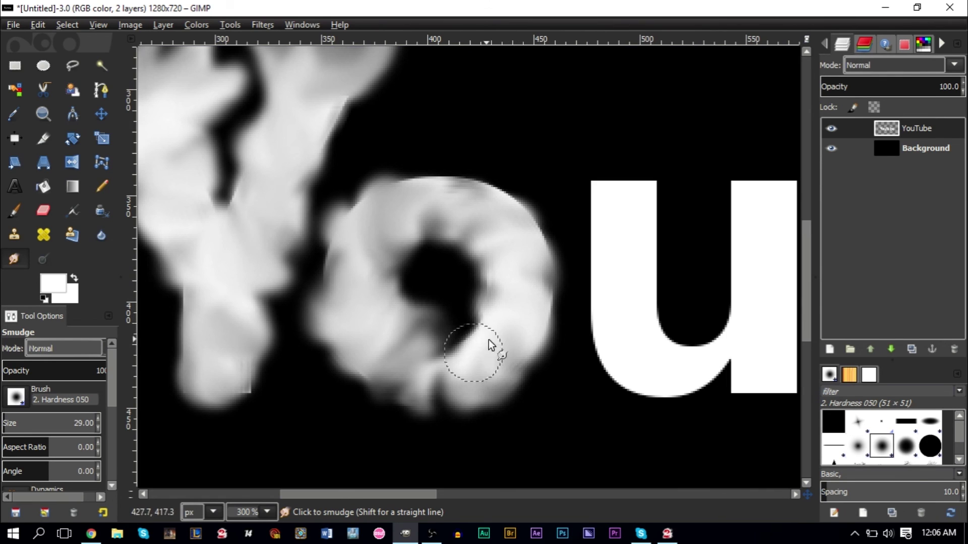
pyautogui.moveTo(395, 195)
pyautogui.mouseDown()
pyautogui.moveTo(362, 168)
pyautogui.moveTo(384, 150)
pyautogui.moveTo(435, 227)
pyautogui.moveTo(455, 129)
pyautogui.moveTo(434, 195)
pyautogui.moveTo(449, 204)
pyautogui.moveTo(406, 245)
pyautogui.moveTo(473, 209)
pyautogui.moveTo(421, 193)
pyautogui.moveTo(445, 216)
pyautogui.moveTo(403, 225)
pyautogui.moveTo(476, 214)
pyautogui.moveTo(432, 189)
pyautogui.moveTo(426, 116)
pyautogui.moveTo(415, 185)
pyautogui.moveTo(428, 98)
pyautogui.moveTo(437, 163)
pyautogui.moveTo(465, 94)
pyautogui.moveTo(520, 134)
pyautogui.moveTo(495, 176)
pyautogui.moveTo(500, 195)
pyautogui.moveTo(526, 200)
pyautogui.moveTo(519, 182)
pyautogui.moveTo(502, 189)
pyautogui.moveTo(497, 129)
pyautogui.moveTo(484, 105)
pyautogui.moveTo(450, 106)
pyautogui.moveTo(445, 164)
pyautogui.moveTo(367, 145)
pyautogui.moveTo(384, 120)
pyautogui.moveTo(384, 45)
pyautogui.mouseUp()
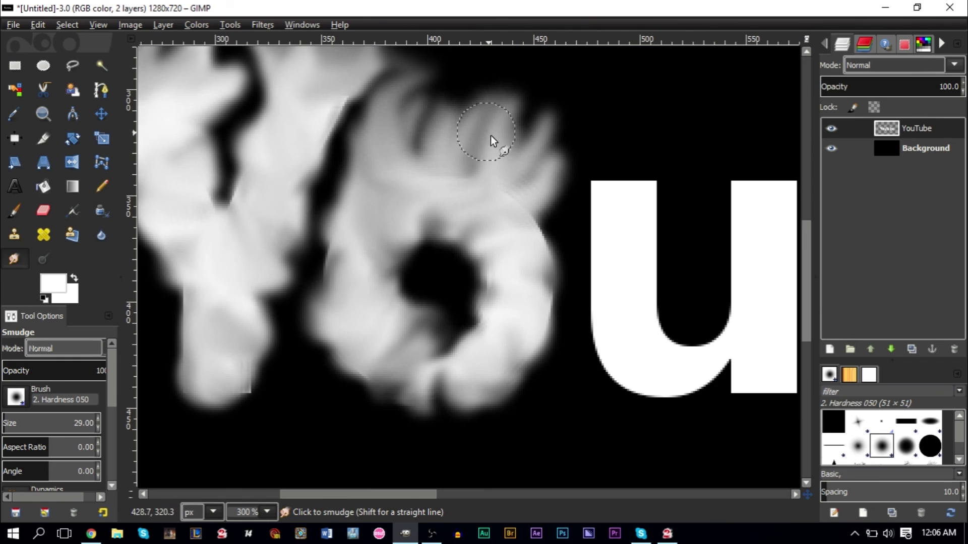
# Add flame streaks from the o's right side, undoing the one that touched the u
pyautogui.scroll(-1, 491, 135)
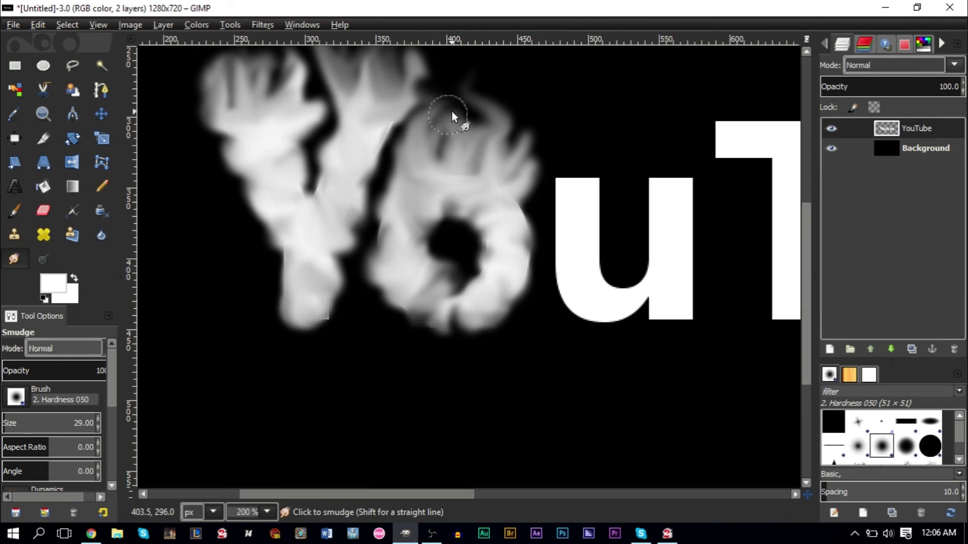
pyautogui.moveTo(452, 116)
pyautogui.mouseDown()
pyautogui.moveTo(510, 144)
pyautogui.moveTo(563, 105)
pyautogui.moveTo(514, 153)
pyautogui.moveTo(526, 166)
pyautogui.moveTo(536, 138)
pyautogui.moveTo(530, 207)
pyautogui.moveTo(514, 210)
pyautogui.moveTo(548, 173)
pyautogui.mouseUp()
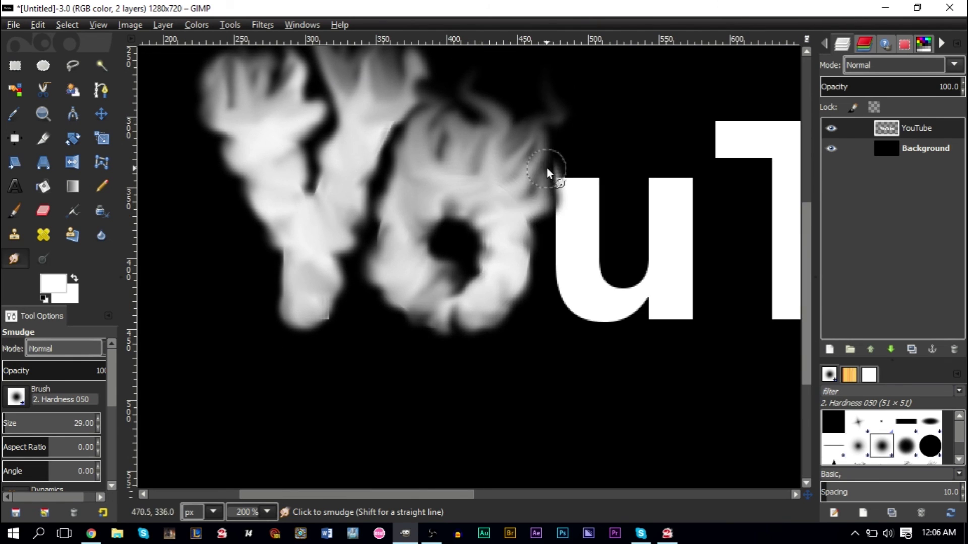
pyautogui.hotkey('ctrl', 'z')
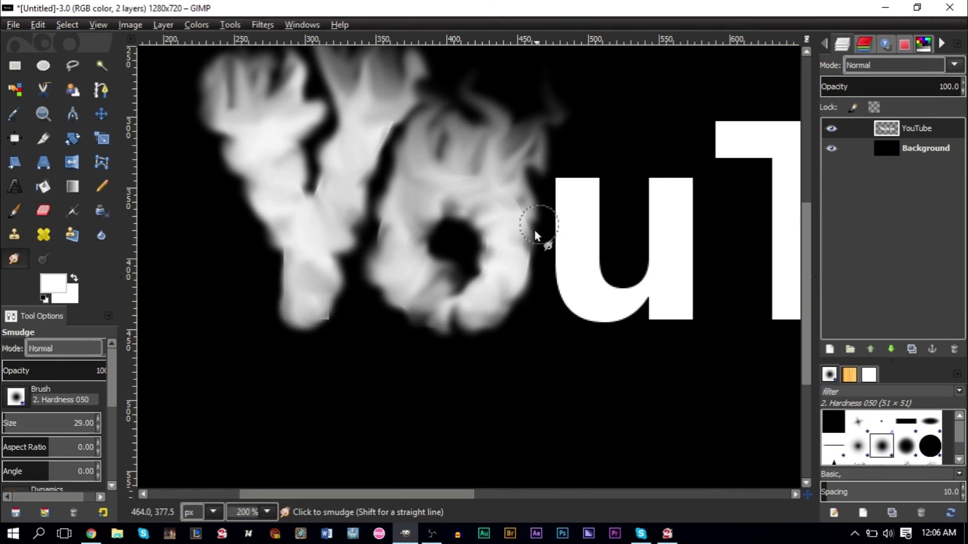
pyautogui.scroll(-1, 583, 231)
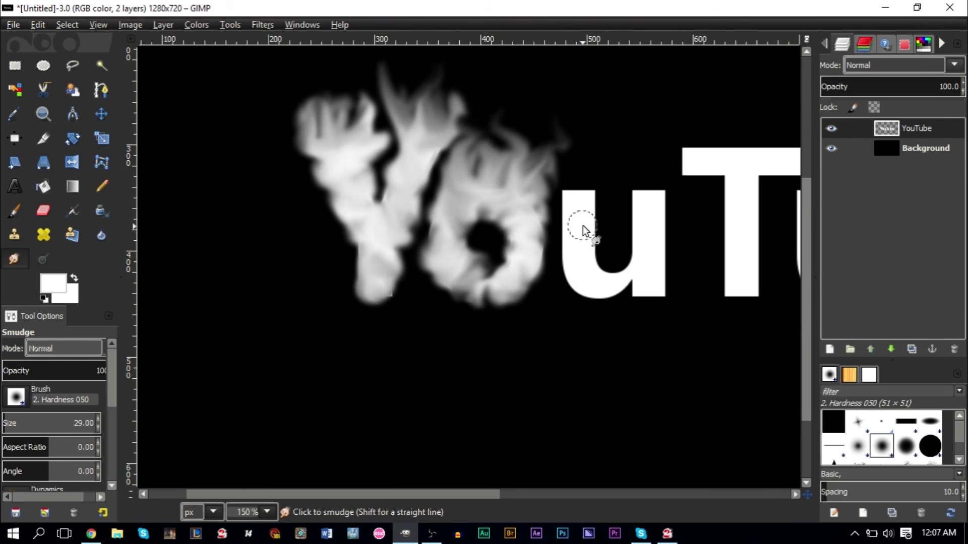
pyautogui.scroll(1, 636, 225)
pyautogui.scroll(-2, 642, 234)
pyautogui.scroll(-2, 644, 234)
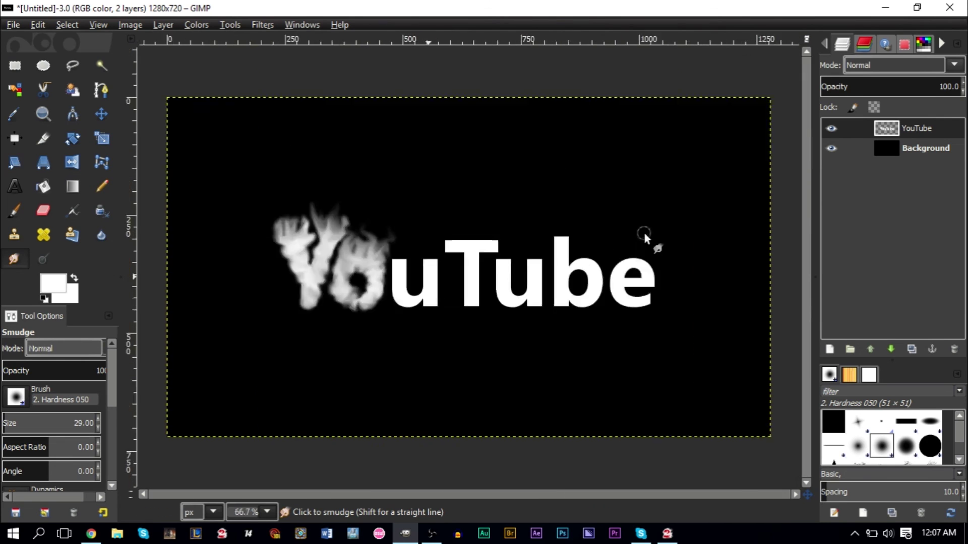
pyautogui.scroll(5, 451, 266)
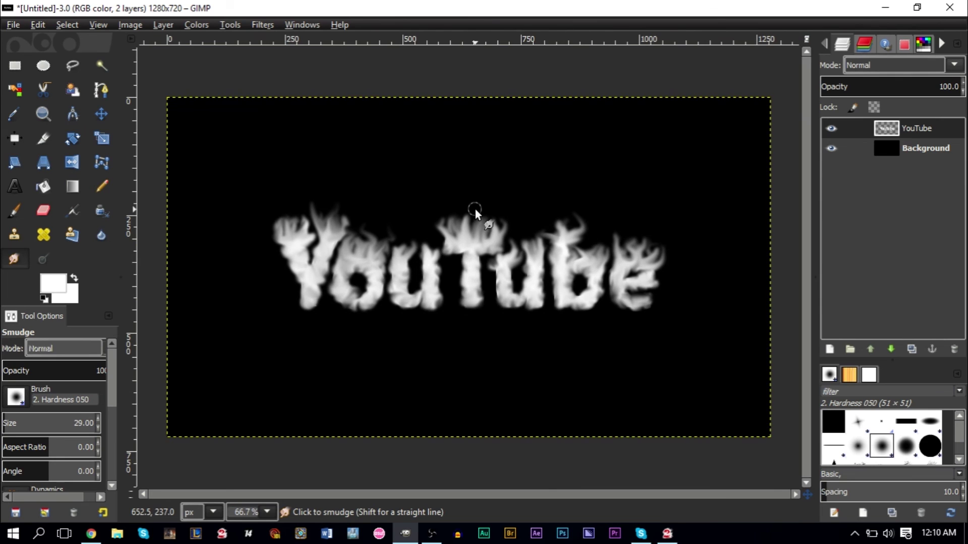
# Shrink the Smudge brush to 14 and pull thin flame wisps up above the o
pyautogui.scroll(3, 349, 234)
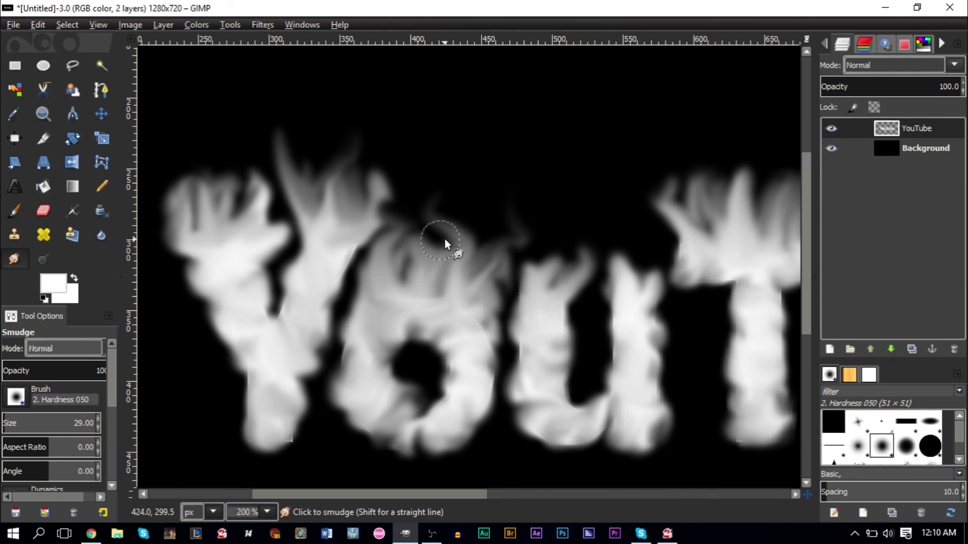
pyautogui.press(']')
pyautogui.press(']')
pyautogui.press(']')
pyautogui.press(']')
pyautogui.press(']')
pyautogui.press(']')
pyautogui.press(']')
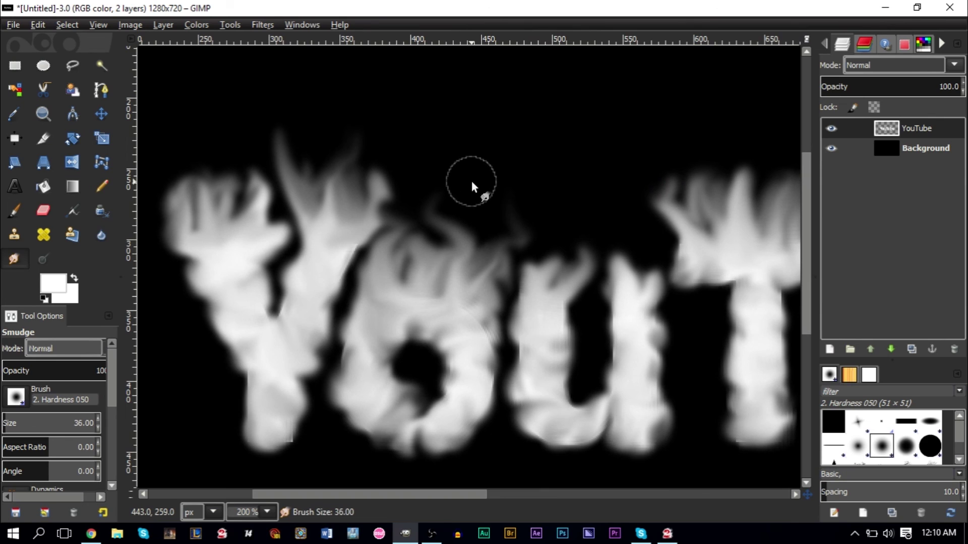
pyautogui.press('[')
pyautogui.press('[')
pyautogui.press('[')
pyautogui.press('[')
pyautogui.press('[')
pyautogui.press('[')
pyautogui.press('[')
pyautogui.press('[')
pyautogui.press('[')
pyautogui.press('[')
pyautogui.press('[')
pyautogui.press('[')
pyautogui.press('[')
pyautogui.press('[')
pyautogui.press('[')
pyautogui.press('[')
pyautogui.press('[')
pyautogui.press('[')
pyautogui.press('[')
pyautogui.press('[')
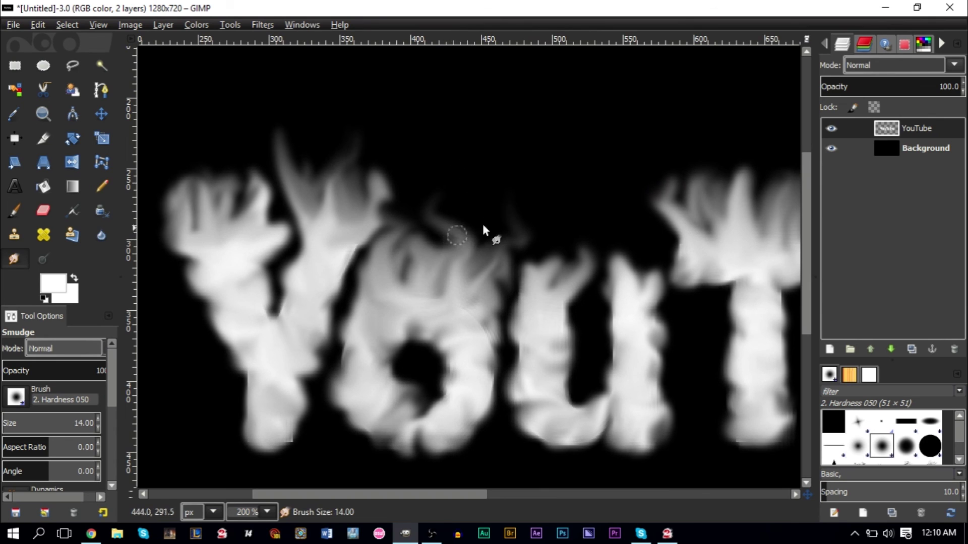
pyautogui.moveTo(482, 227)
pyautogui.mouseDown()
pyautogui.moveTo(469, 229)
pyautogui.moveTo(486, 136)
pyautogui.moveTo(468, 234)
pyautogui.moveTo(490, 247)
pyautogui.mouseUp()
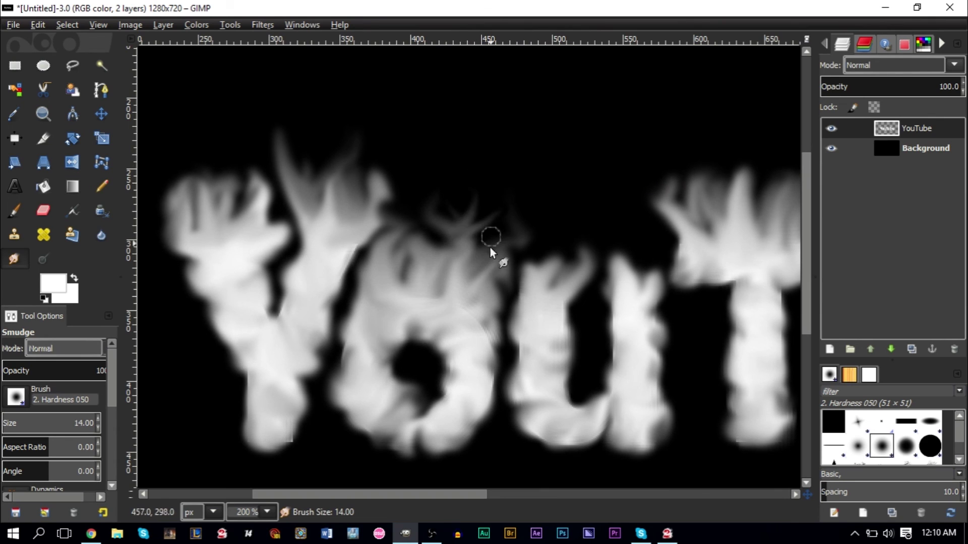
pyautogui.moveTo(359, 240); pyautogui.dragTo(410, 301)
# Pull fine curved flame wisps up from the Y's left arm and the T
pyautogui.moveTo(258, 218)
pyautogui.mouseDown()
pyautogui.moveTo(266, 199)
pyautogui.moveTo(255, 130)
pyautogui.moveTo(249, 200)
pyautogui.moveTo(224, 197)
pyautogui.mouseUp()
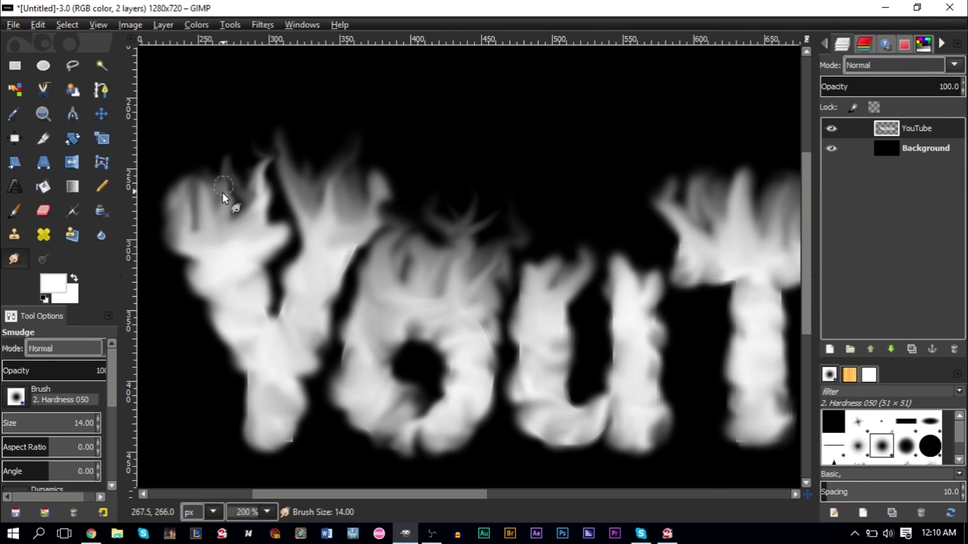
pyautogui.scroll(-1, 403, 229)
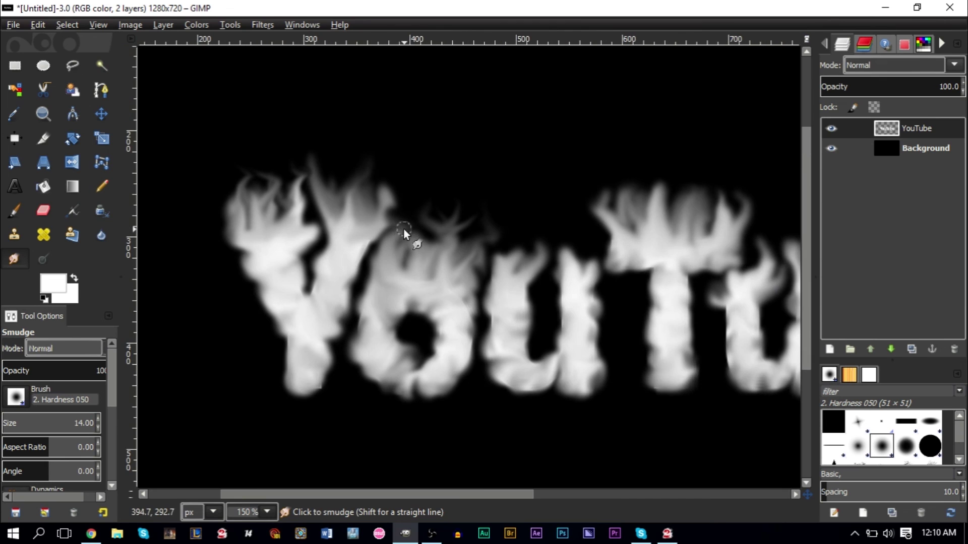
pyautogui.scroll(2, 655, 254)
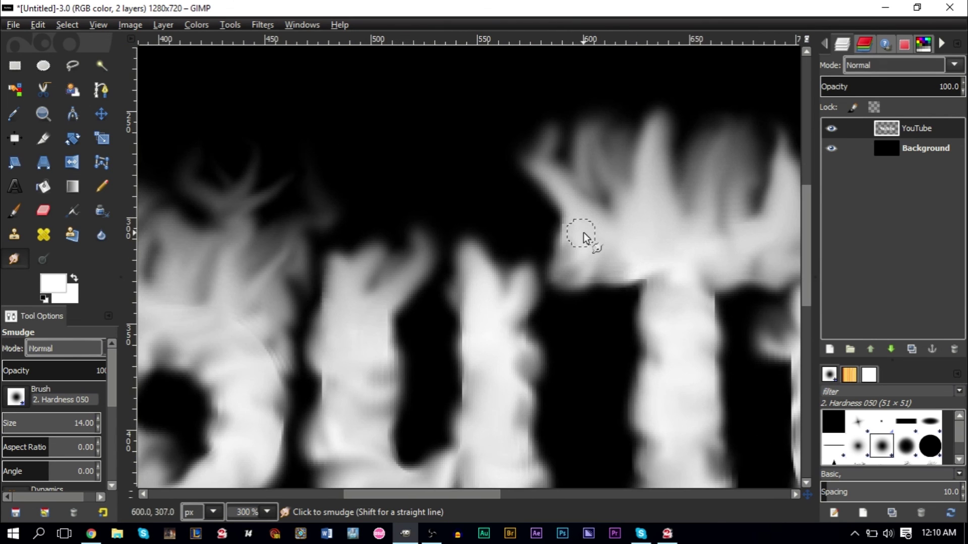
pyautogui.moveTo(526, 192)
pyautogui.mouseDown()
pyautogui.moveTo(543, 188)
pyautogui.moveTo(554, 158)
pyautogui.moveTo(619, 208)
pyautogui.mouseUp()
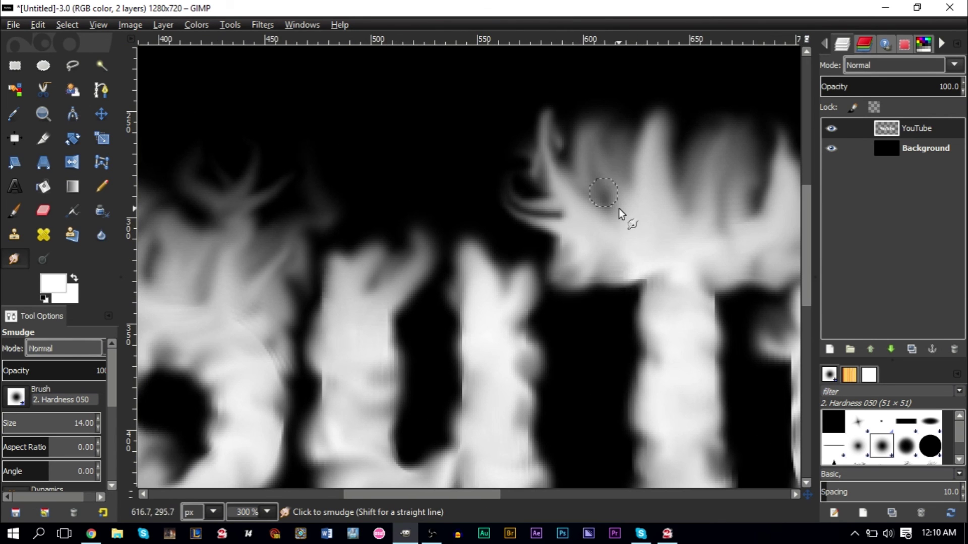
pyautogui.scroll(-4, 621, 208)
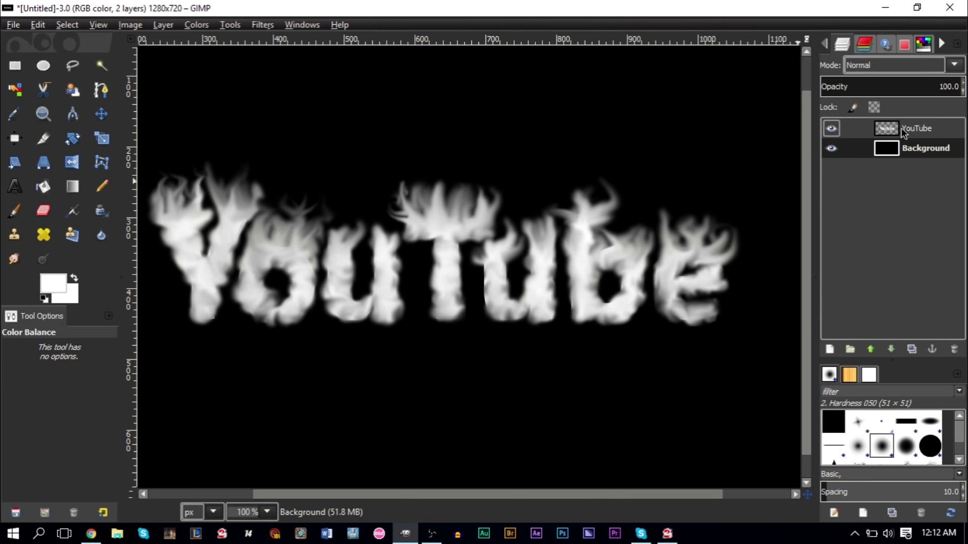
pyautogui.click(876, 131)
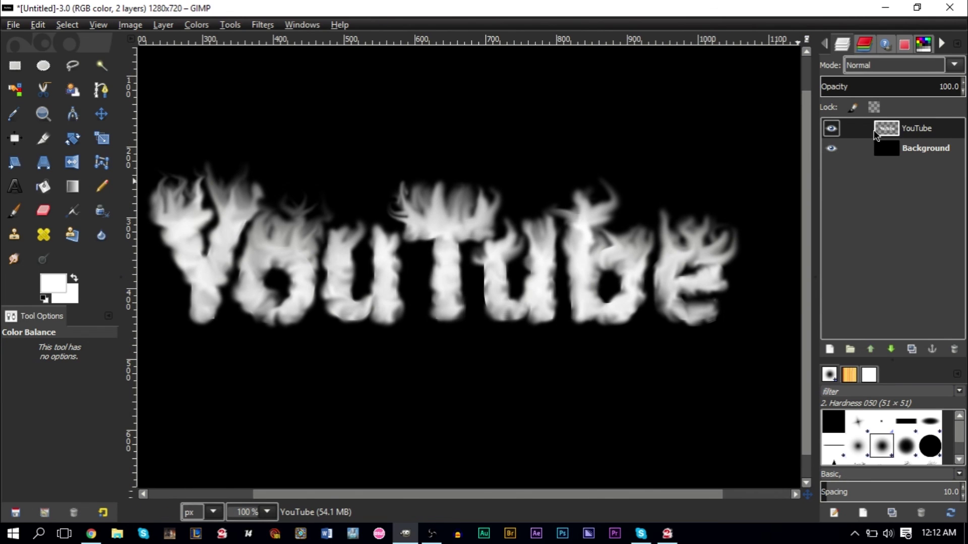
pyautogui.rightClick(903, 132)
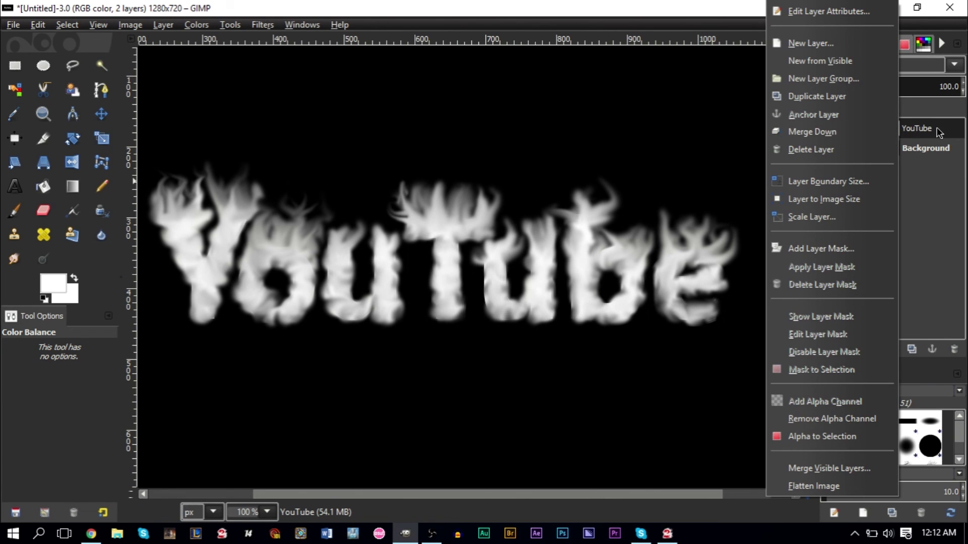
pyautogui.click(938, 132)
pyautogui.rightClick(917, 132)
pyautogui.click(857, 132)
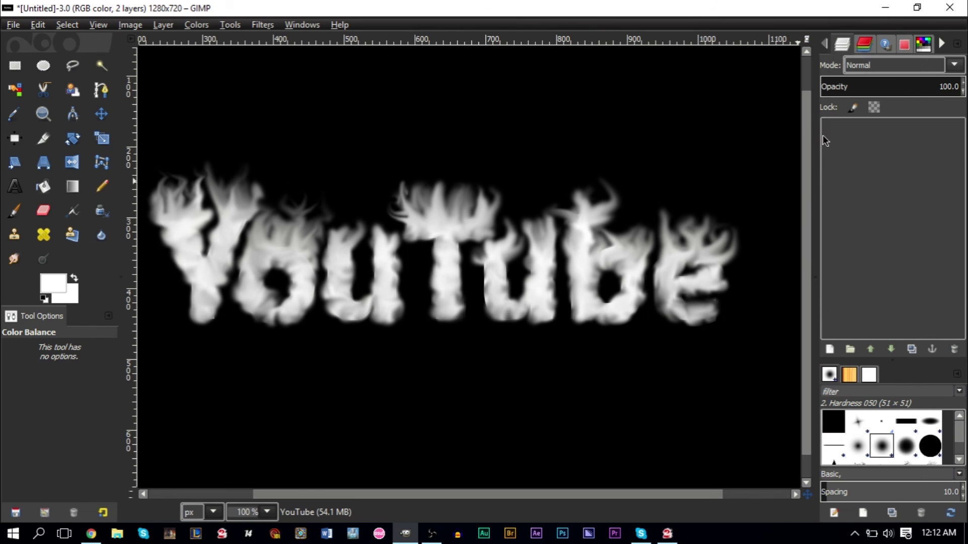
pyautogui.click(837, 134)
pyautogui.doubleClick(837, 134)
pyautogui.click(837, 133)
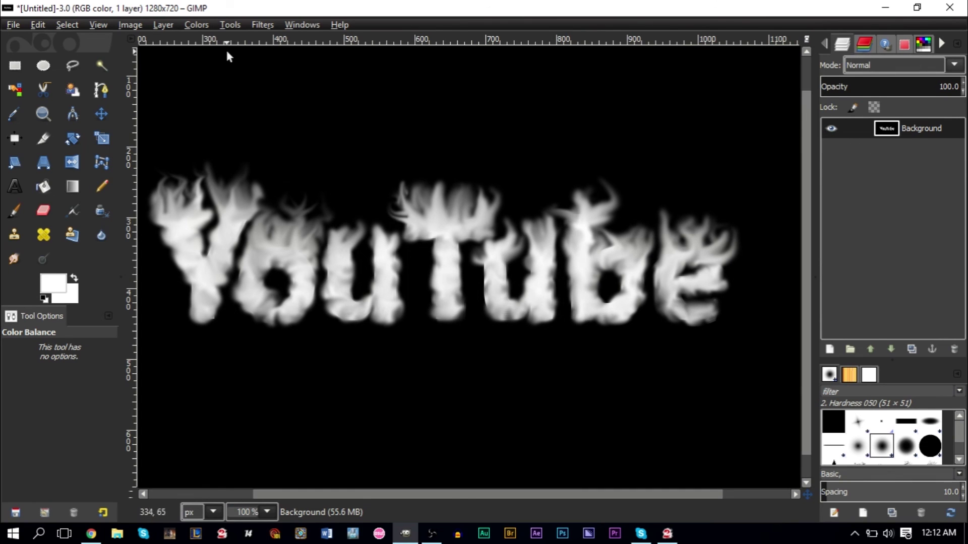
# In Color Balance, set the shadows to Red 100, Green 30, Blue -30
pyautogui.click(192, 28)
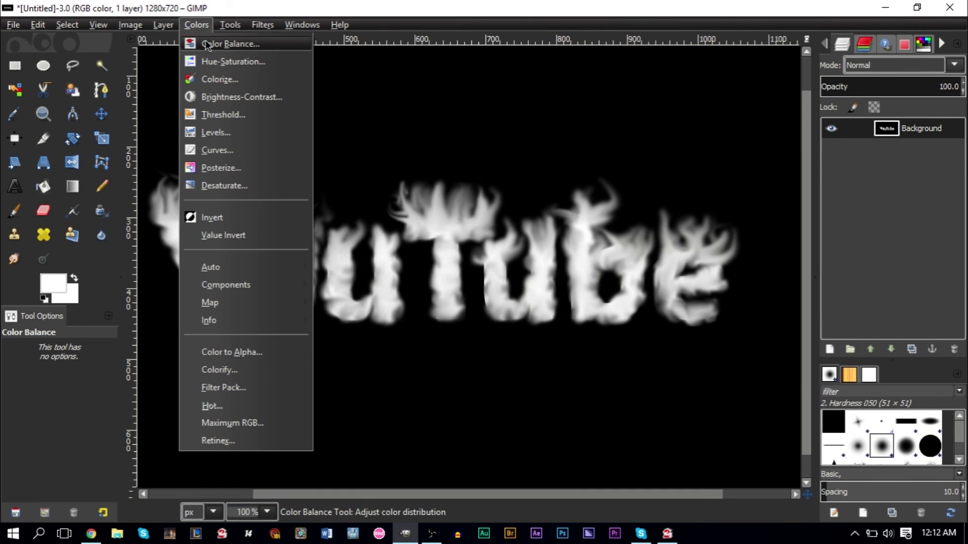
pyautogui.click(206, 43)
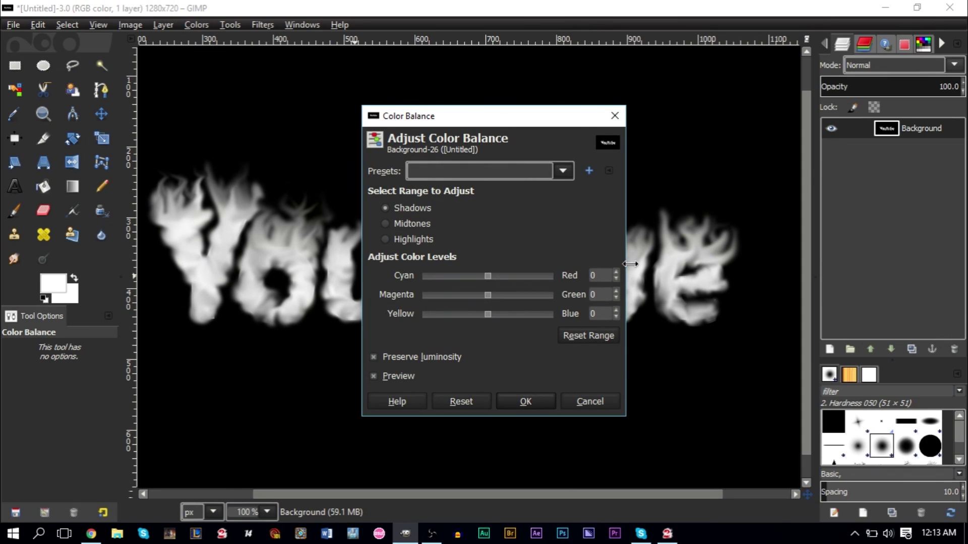
pyautogui.click(599, 275)
pyautogui.write('100')
pyautogui.press('Tab')
pyautogui.write('30')
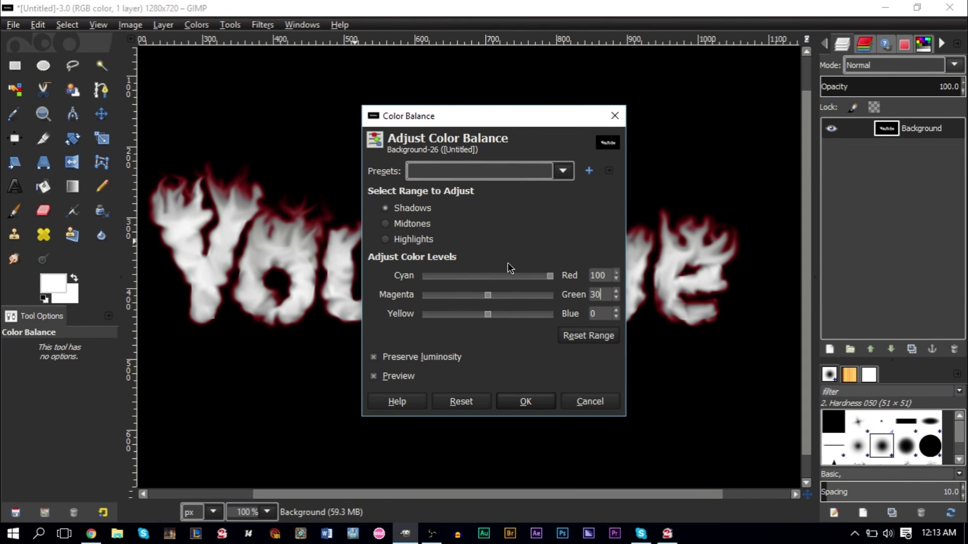
pyautogui.press('Tab')
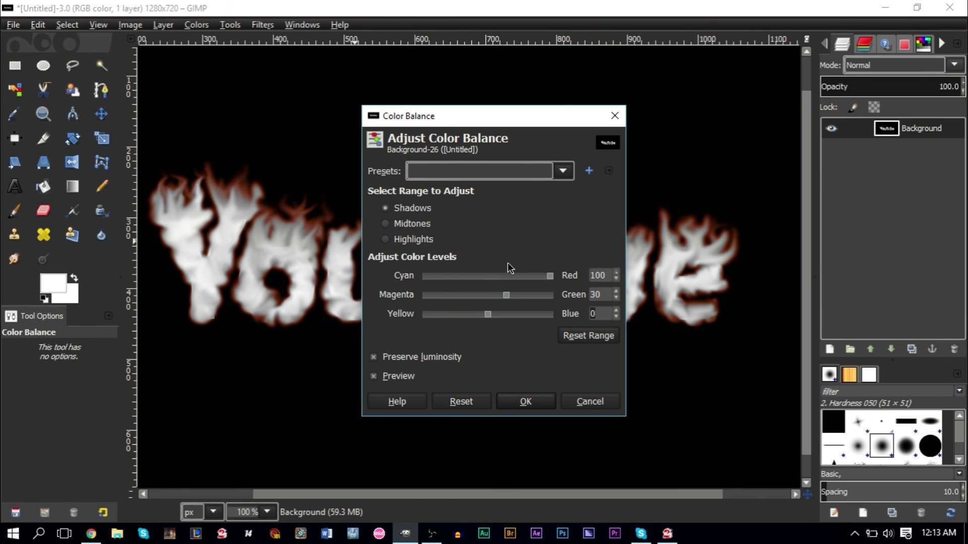
pyautogui.write('-30')
# Set the midtones to Red 100, Green 30, Blue -30
pyautogui.click(419, 223)
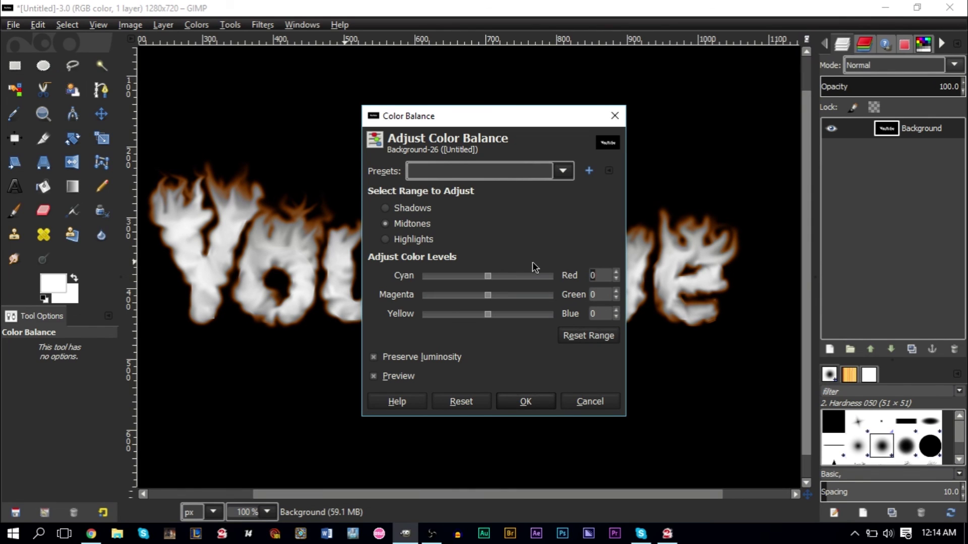
pyautogui.write('100')
pyautogui.write('30')
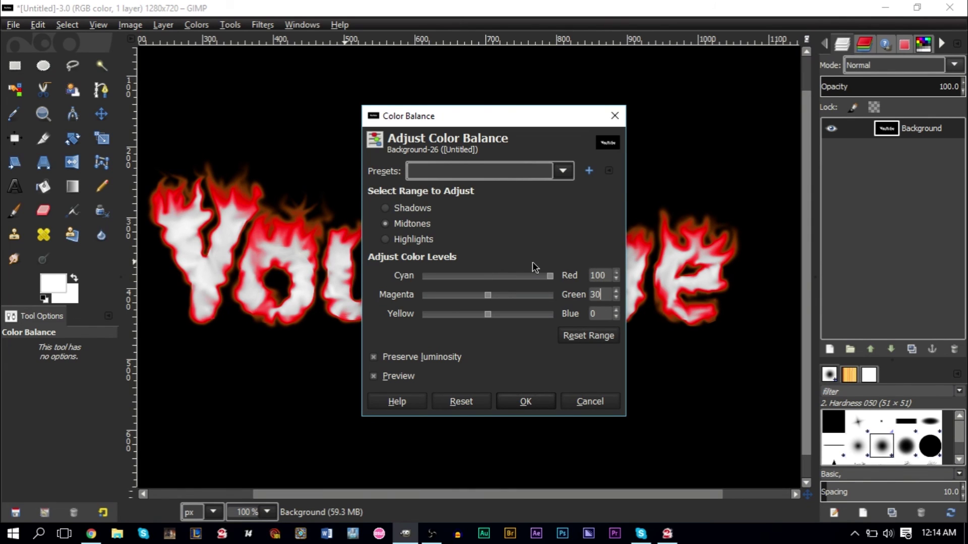
pyautogui.press('Tab')
pyautogui.press('BackSpace')
pyautogui.write('-30')
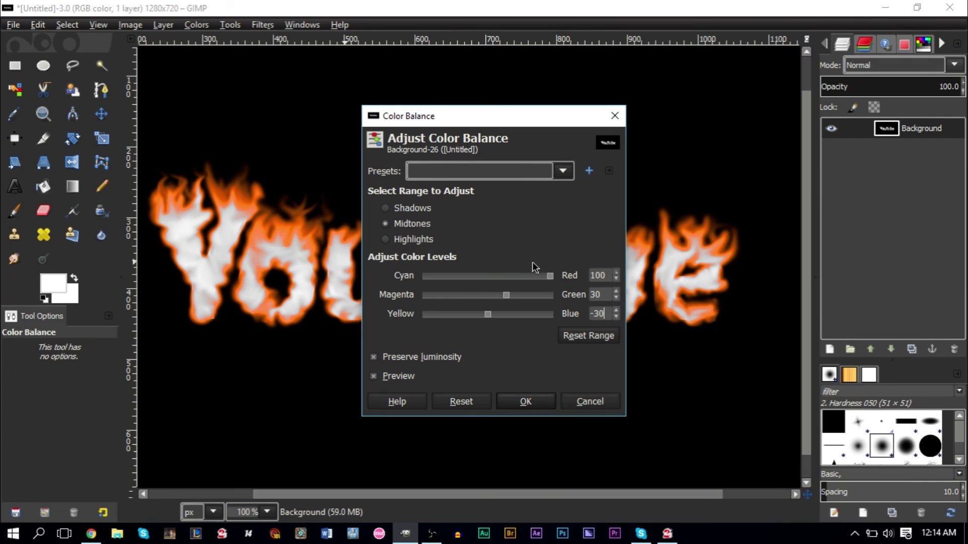
# Set the highlights to Red 100 and Blue -100, then apply the colour balance
pyautogui.click(404, 242)
pyautogui.doubleClick(597, 275)
pyautogui.write('1')
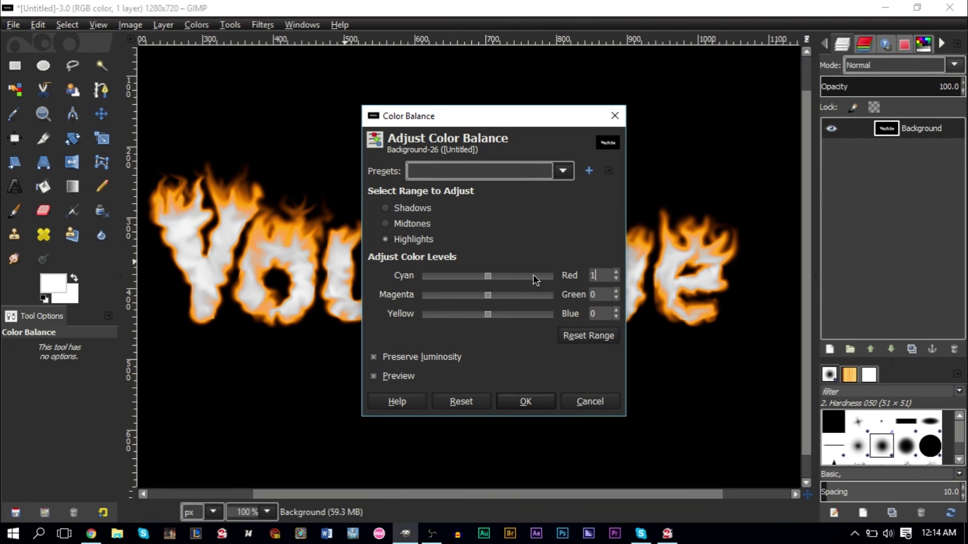
pyautogui.write('00')
pyautogui.press('Tab')
pyautogui.press('Tab')
pyautogui.write('-3')
pyautogui.press('BackSpace')
pyautogui.write('100')
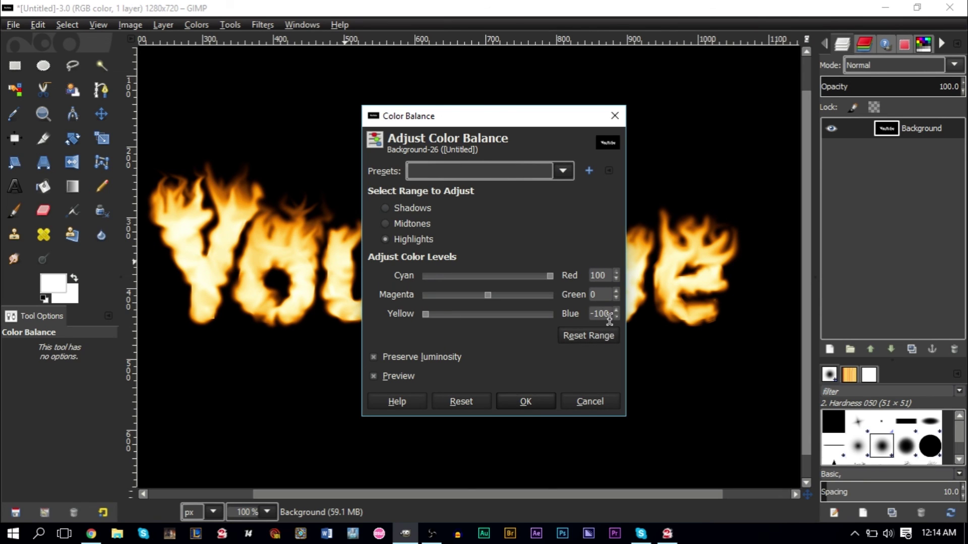
pyautogui.click(537, 402)
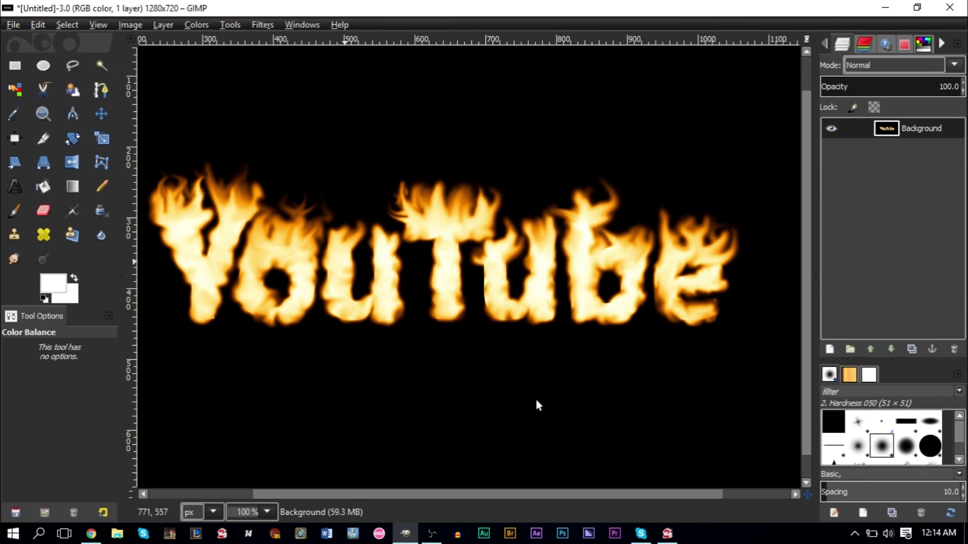
pyautogui.scroll(-1, 443, 337)
pyautogui.scroll(1, 322, 321)
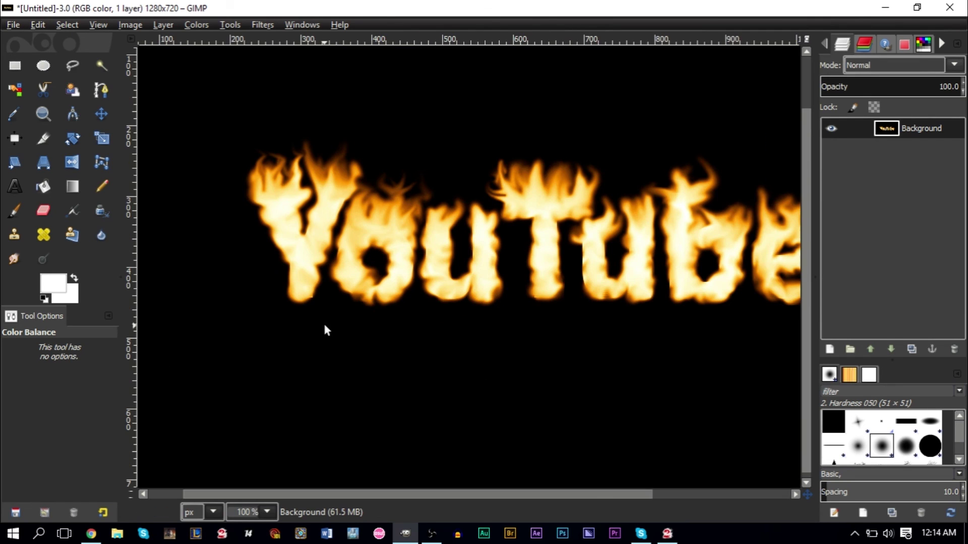
pyautogui.scroll(-1, 505, 308)
pyautogui.scroll(1, 650, 292)
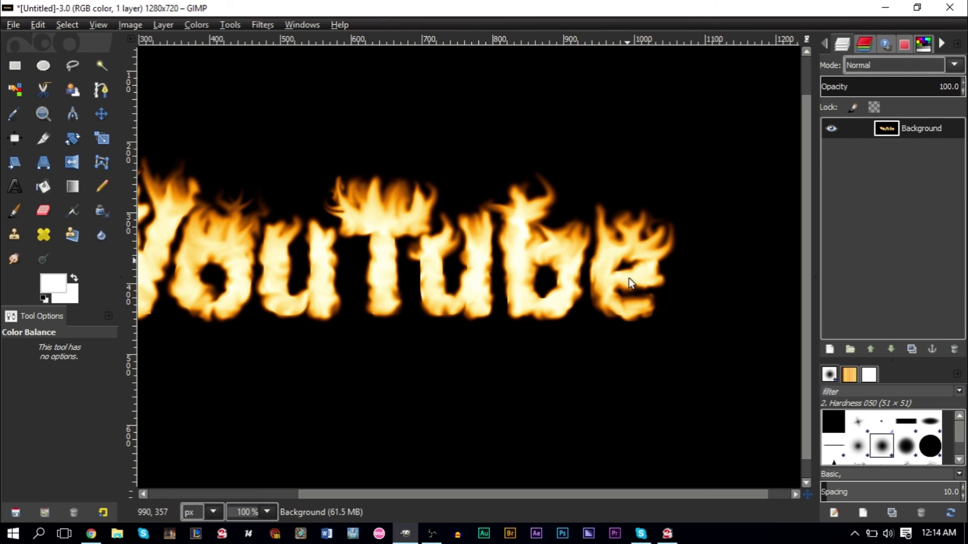
pyautogui.scroll(1, 507, 267)
pyautogui.scroll(-1, 482, 246)
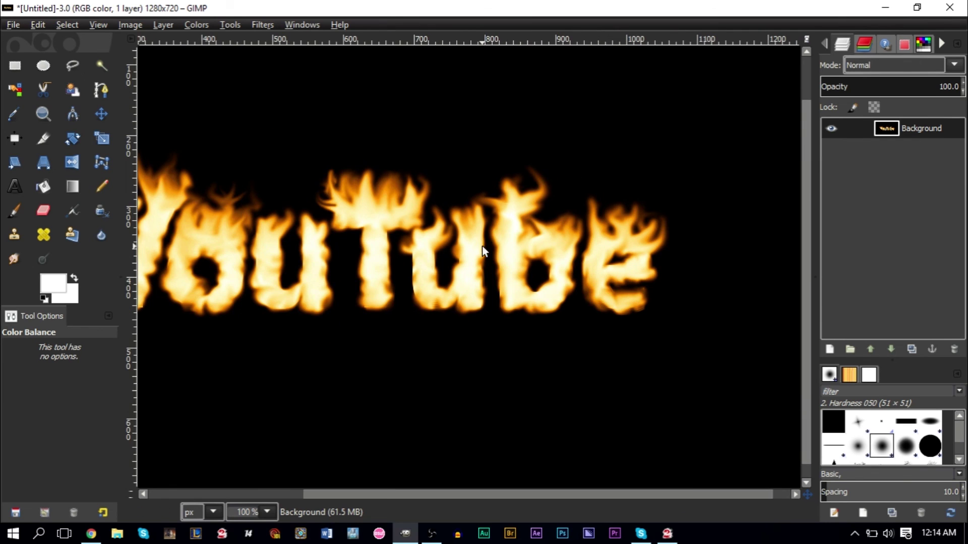
pyautogui.scroll(-1, 467, 241)
pyautogui.scroll(1, 381, 202)
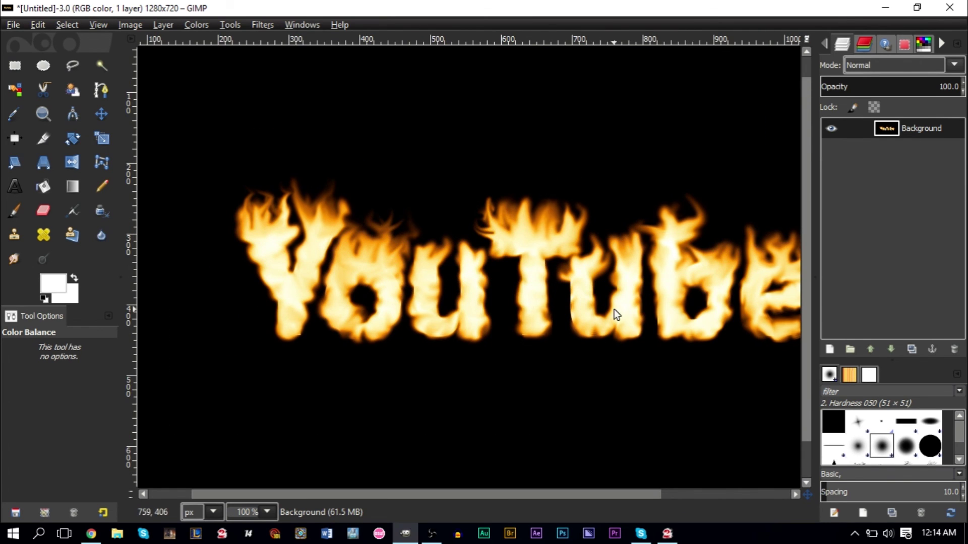
pyautogui.scroll(-1, 650, 322)
pyautogui.scroll(1, 707, 323)
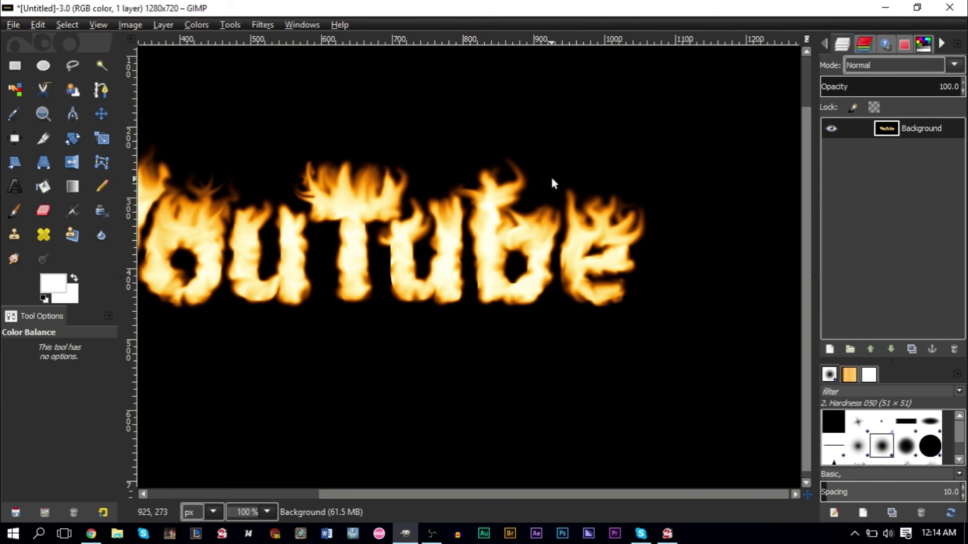
pyautogui.click(163, 22)
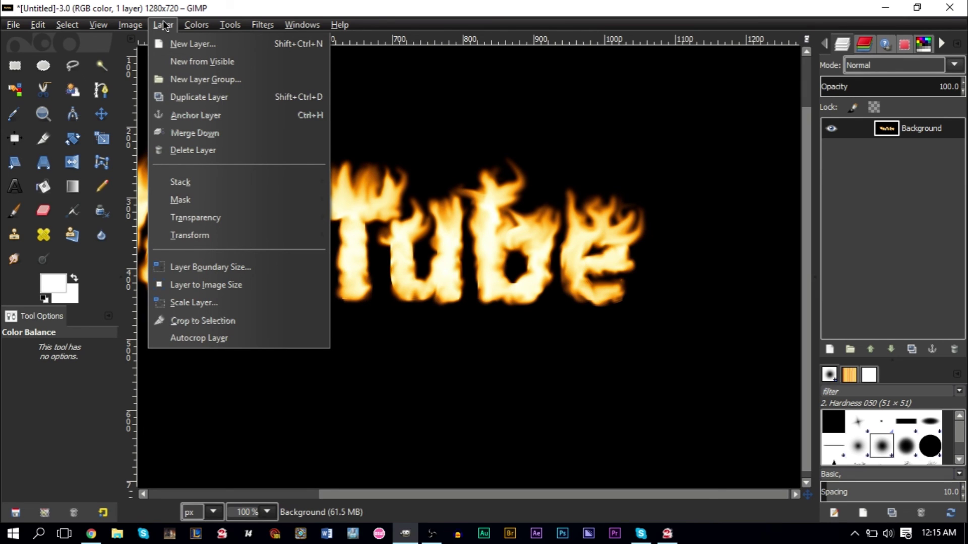
# Apply Color to Alpha with black as the colour to make transparent
pyautogui.moveTo(216, 224)
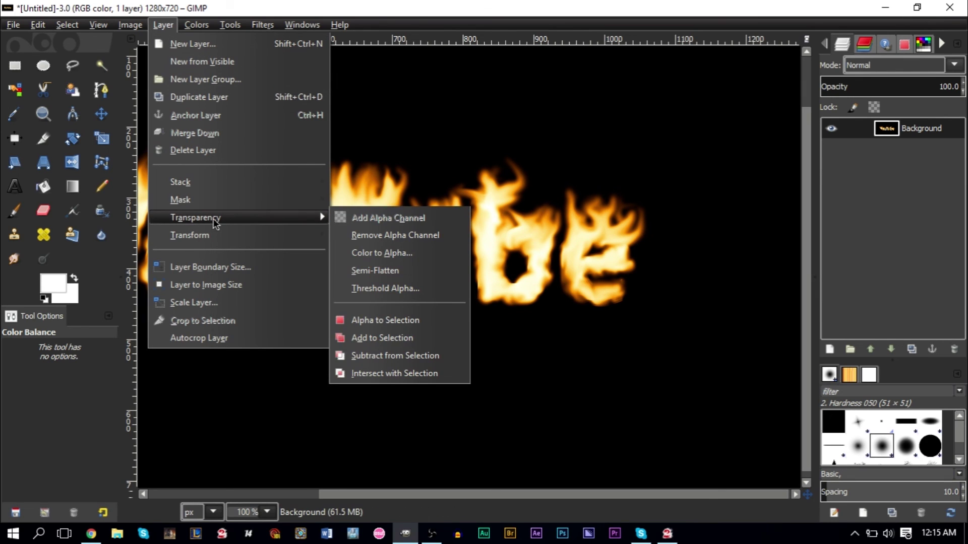
pyautogui.click(391, 255)
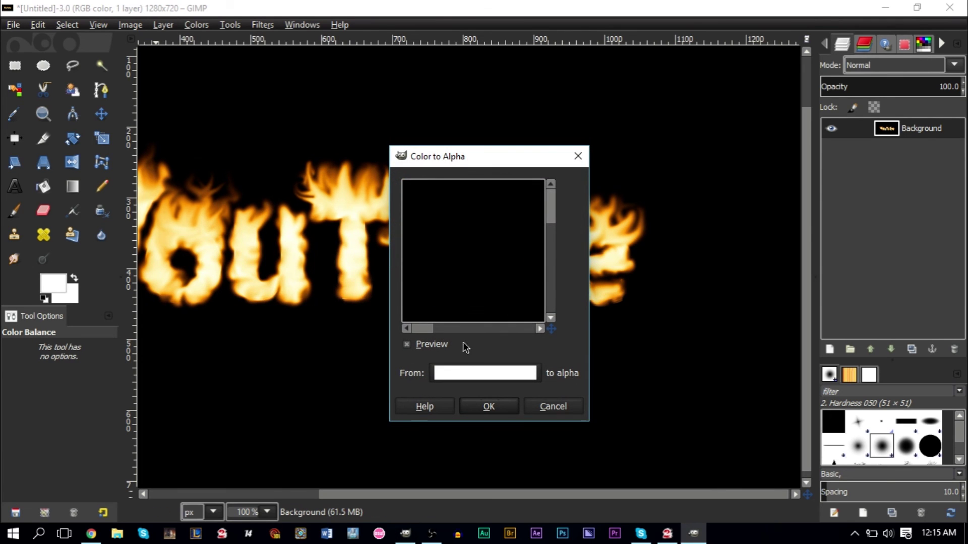
pyautogui.click(455, 382)
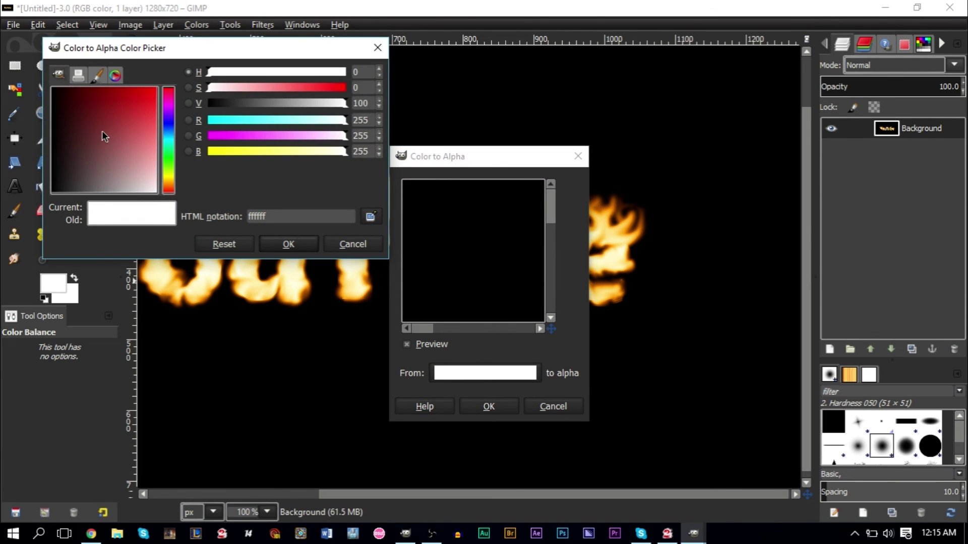
pyautogui.moveTo(102, 131); pyautogui.dragTo(53, 193)
pyautogui.click(311, 240)
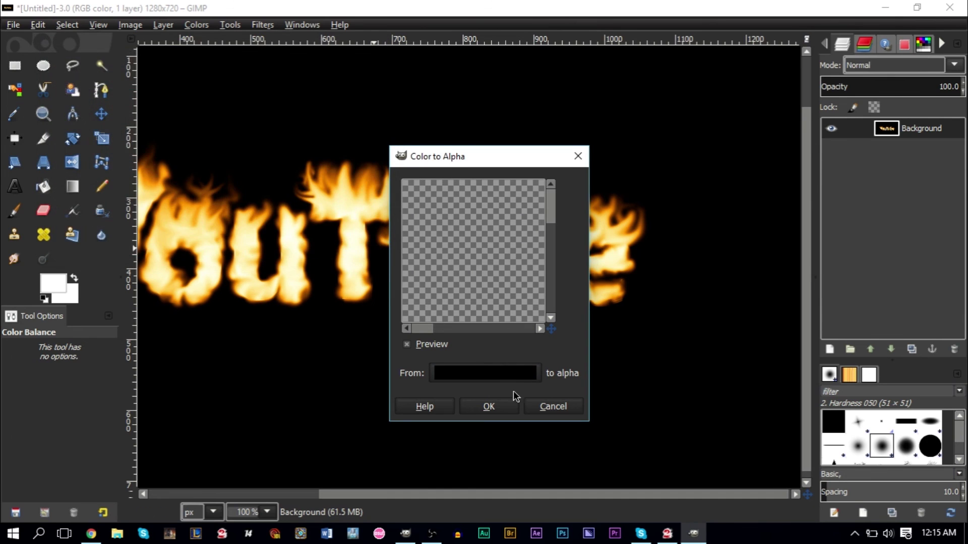
pyautogui.click(498, 406)
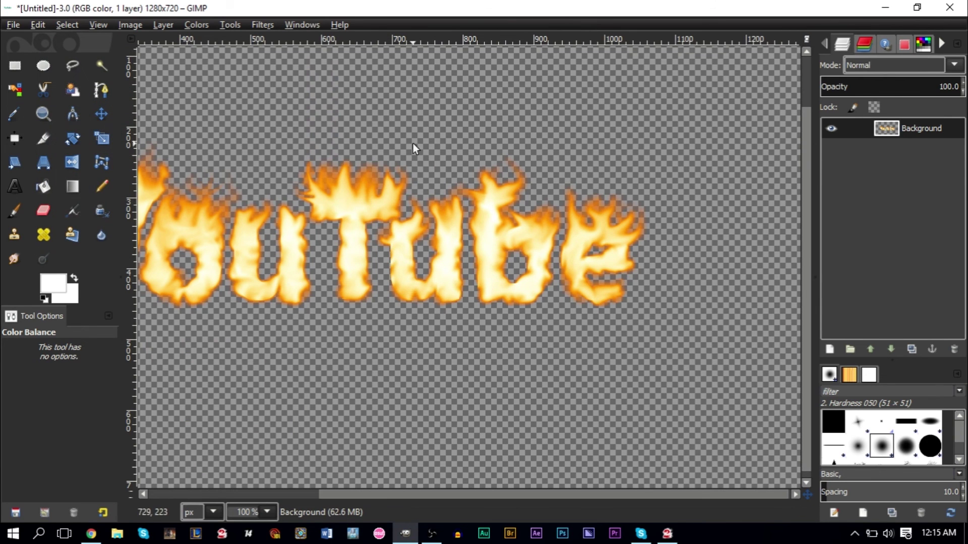
# Fit the image in the window, try moving the layer, then undo back to the black background
pyautogui.press('-')
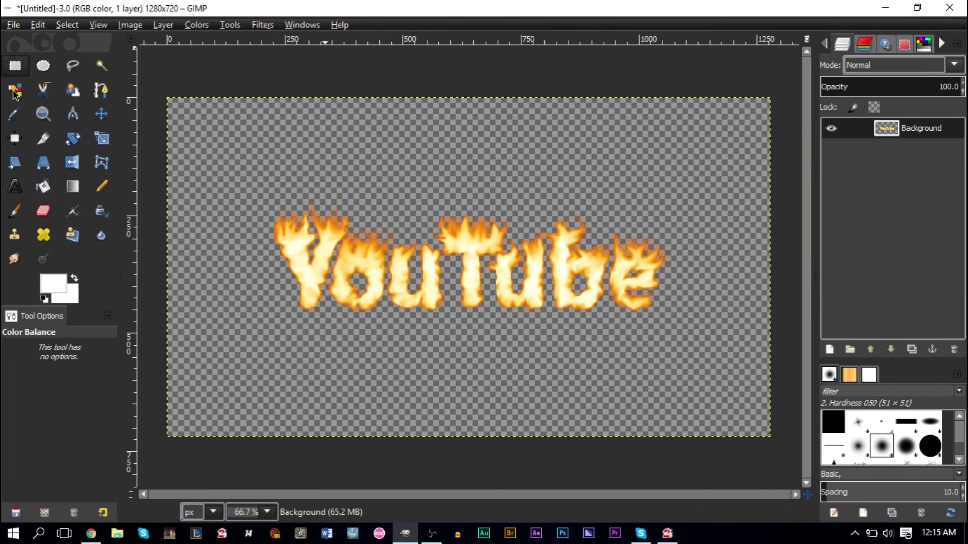
pyautogui.click(100, 116)
pyautogui.moveTo(398, 292); pyautogui.dragTo(459, 265)
pyautogui.hotkey('ctrl', 'z')
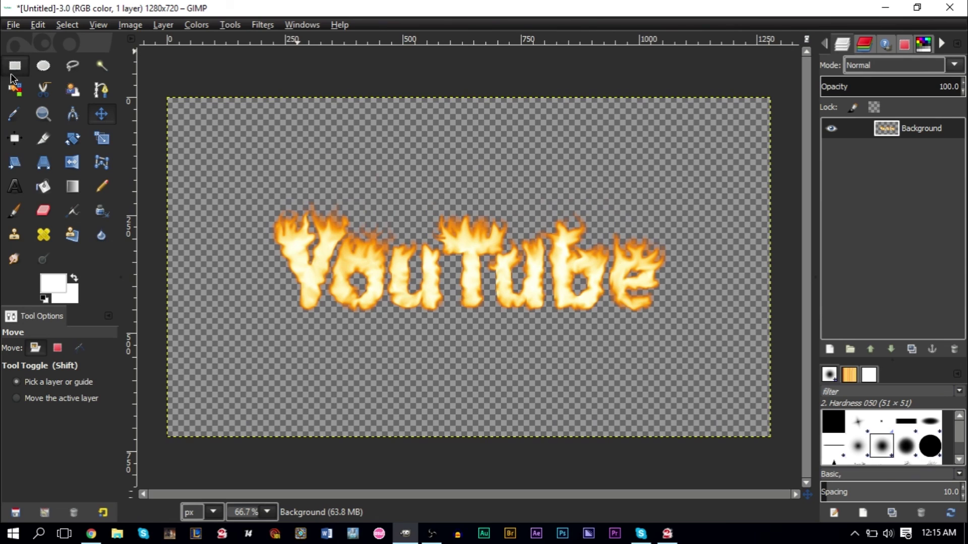
pyautogui.hotkey('ctrl', 'z')
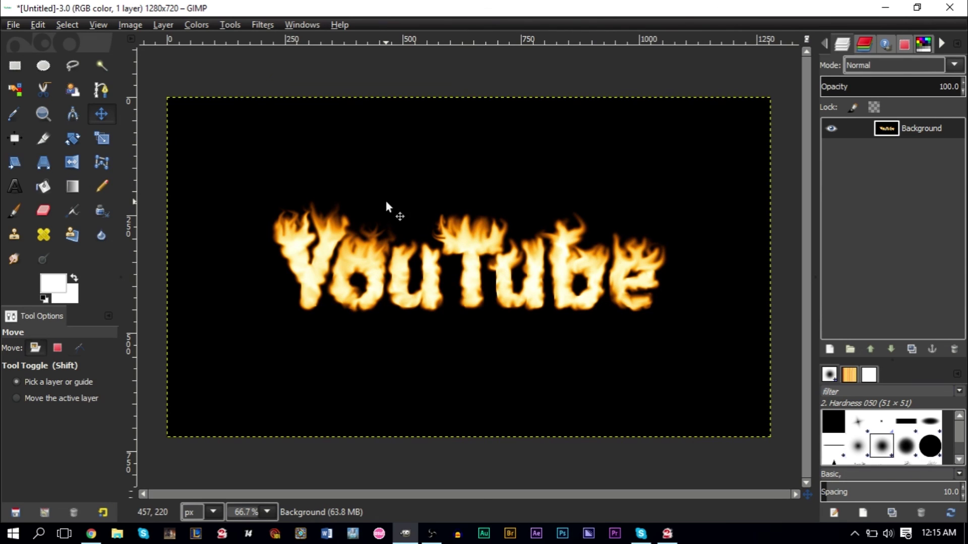